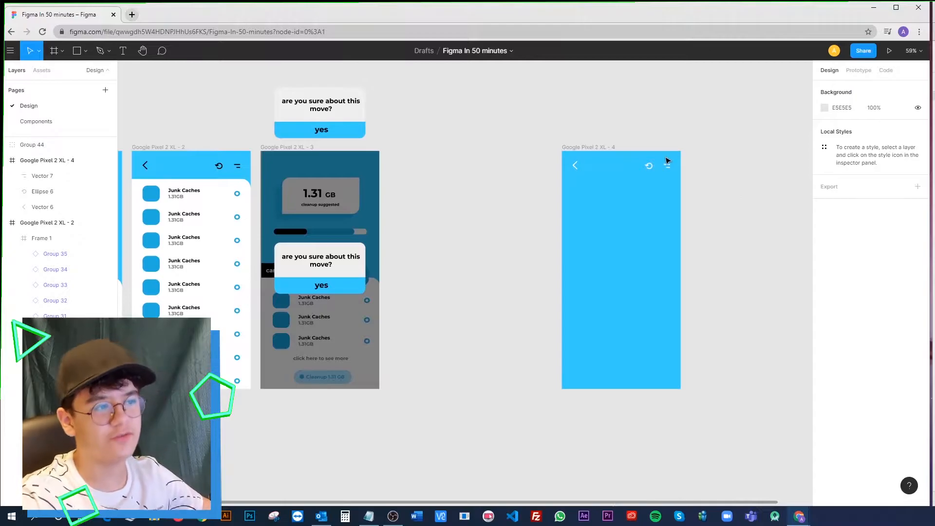
{"action": "left_click", "coordinate": [650, 168], "text": "shift"}
{"action": "left_click", "coordinate": [576, 168], "text": "shift"}
{"action": "left_click", "coordinate": [699, 126]}
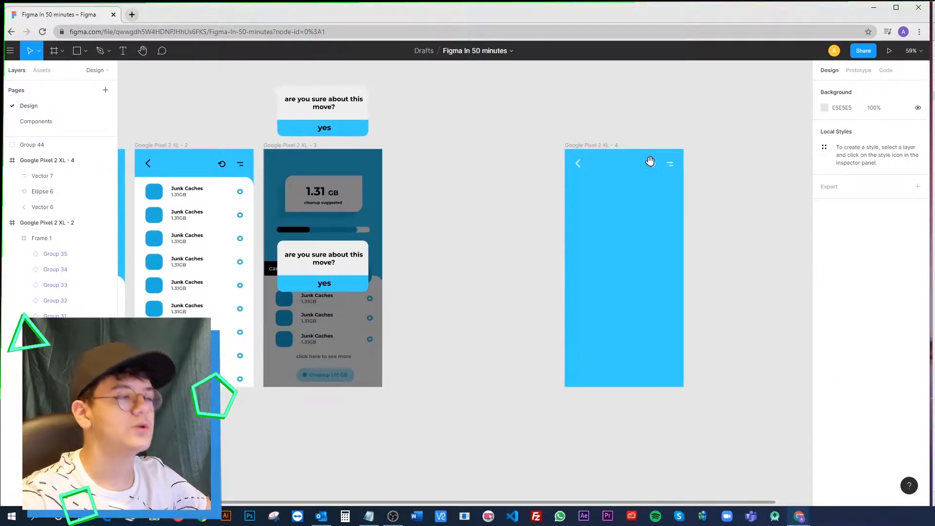
{"action": "scroll", "coordinate": [709, 182], "scroll_direction": "up", "scroll_amount": 3}
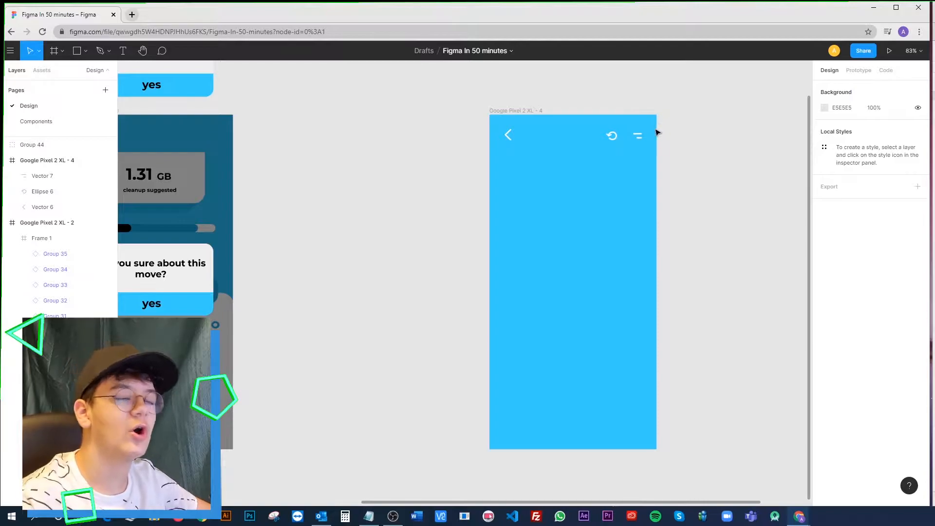
Try enlarging the Google Pixel 2 XL - 4 frame to about 793 × 703 and undo the trial changes
{"action": "left_click_drag", "start_coordinate": [638, 136], "coordinate": [547, 195]}
{"action": "key", "text": "Escape"}
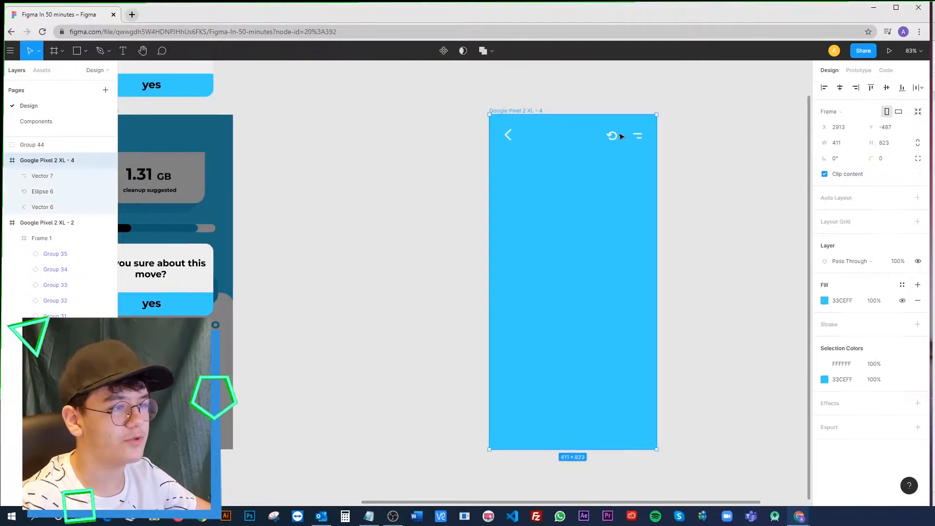
{"action": "left_click_drag", "start_coordinate": [653, 157], "coordinate": [776, 190]}
{"action": "left_click_drag", "start_coordinate": [732, 115], "coordinate": [709, 163]}
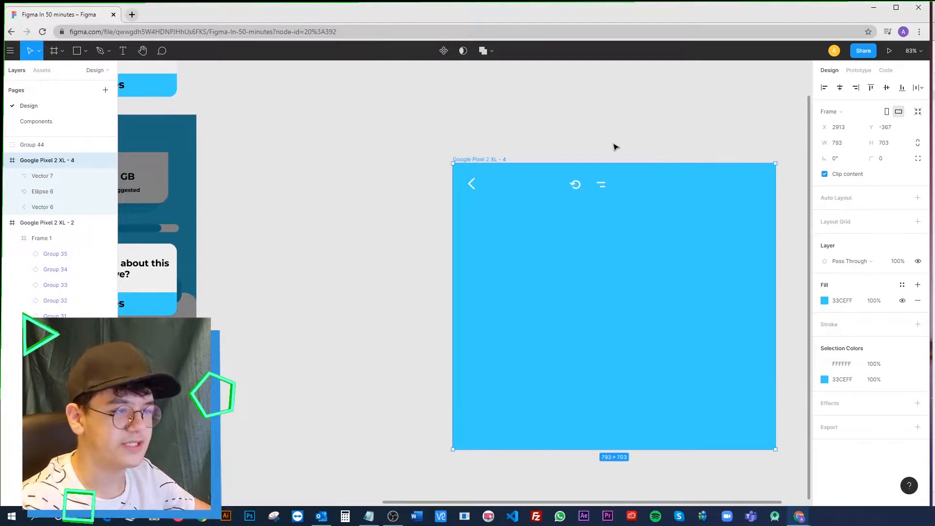
{"action": "left_click_drag", "start_coordinate": [755, 71], "coordinate": [492, 160]}
{"action": "left_click_drag", "start_coordinate": [718, 128], "coordinate": [687, 130]}
{"action": "left_click_drag", "start_coordinate": [601, 187], "coordinate": [699, 218]}
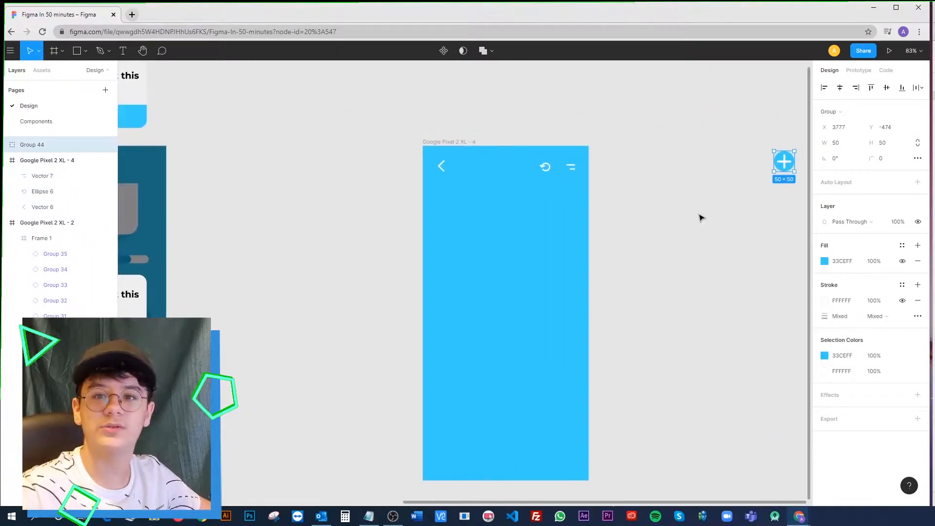
{"action": "left_click", "coordinate": [674, 215]}
{"action": "left_click_drag", "start_coordinate": [556, 200], "coordinate": [597, 184]}
{"action": "key", "text": "ctrl+z"}
{"action": "key", "text": "ctrl+z"}
{"action": "key", "text": "ctrl+z"}
{"action": "key", "text": "ctrl+shift+z"}
{"action": "left_click", "coordinate": [696, 180]}
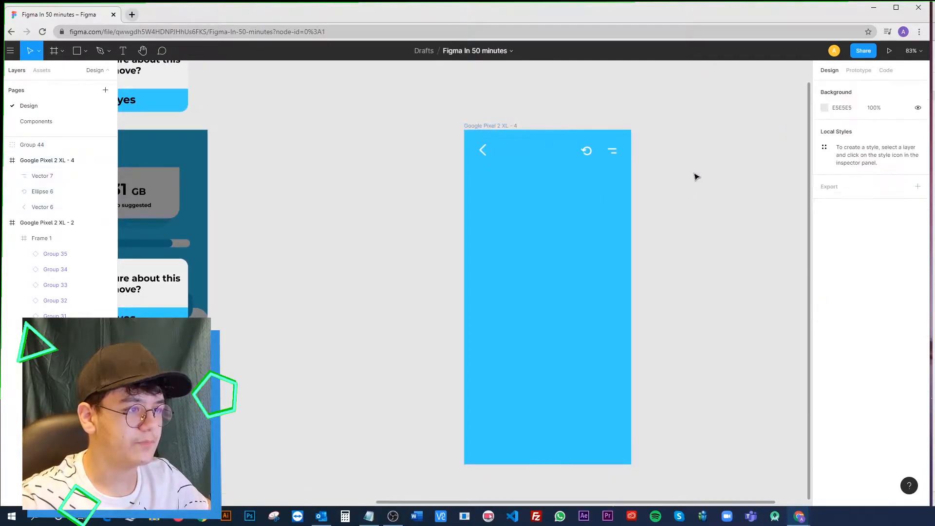
Examine the back arrow icon's constraint settings in the Google Pixel 2 XL - 4 frame, including the horizontal options
{"action": "left_click", "coordinate": [612, 152]}
{"action": "scroll", "coordinate": [614, 153], "scroll_direction": "up", "scroll_amount": 5}
{"action": "scroll", "coordinate": [725, 175], "scroll_direction": "left", "scroll_amount": 4}
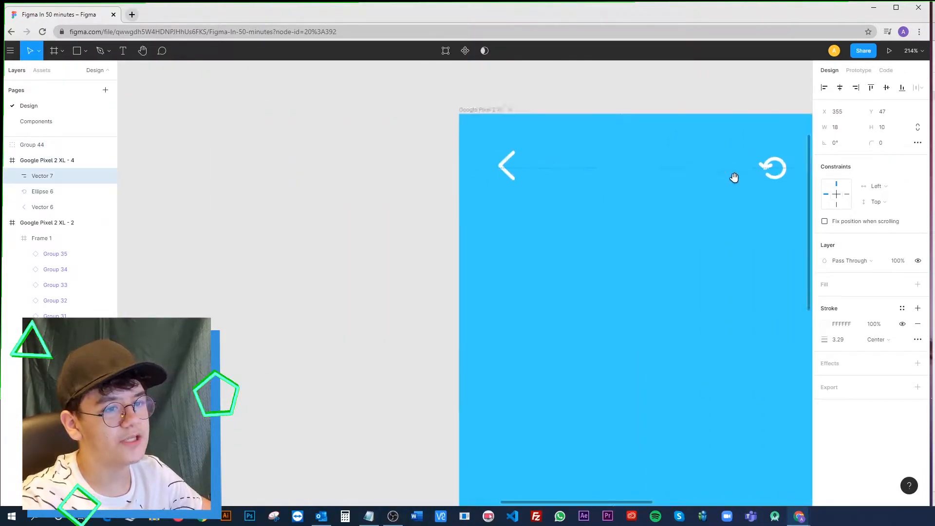
{"action": "left_click", "coordinate": [540, 170]}
{"action": "left_click", "coordinate": [539, 168]}
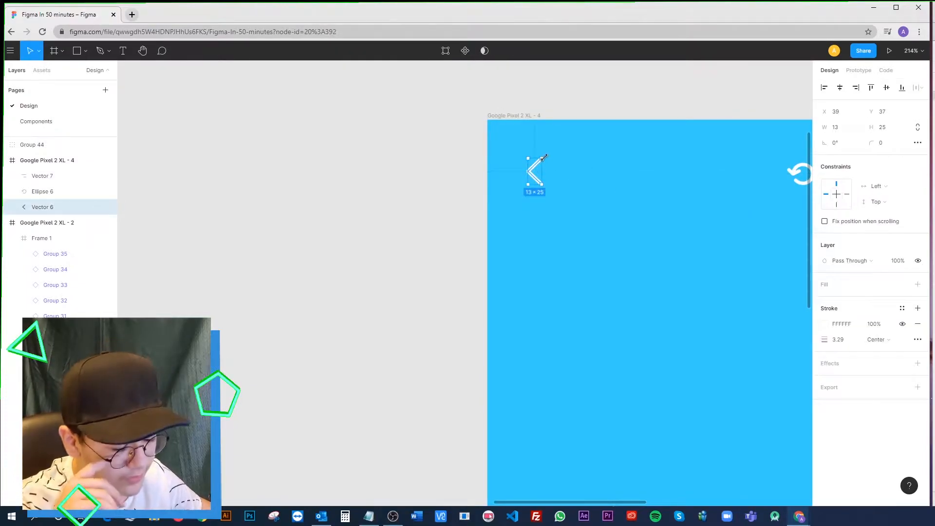
{"action": "left_click", "coordinate": [614, 104]}
{"action": "left_click", "coordinate": [536, 178]}
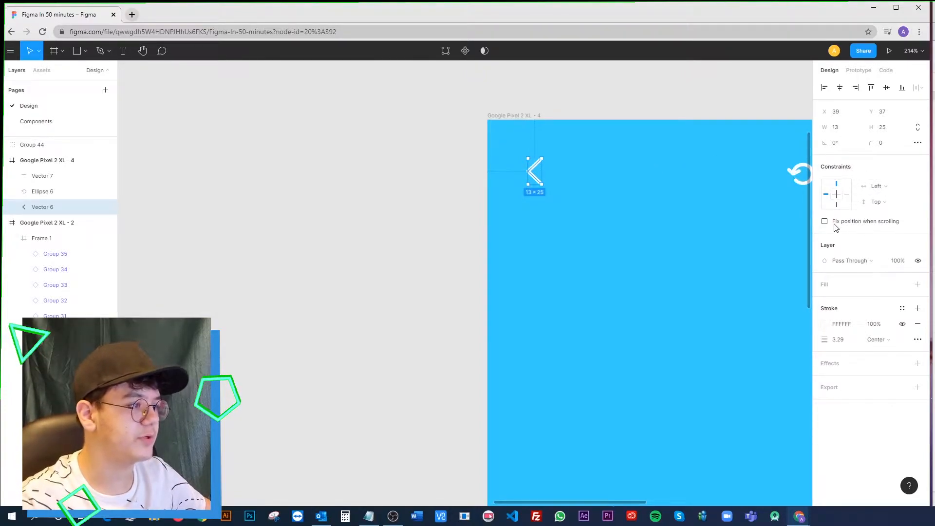
{"action": "left_click", "coordinate": [891, 189]}
{"action": "left_click", "coordinate": [874, 169]}
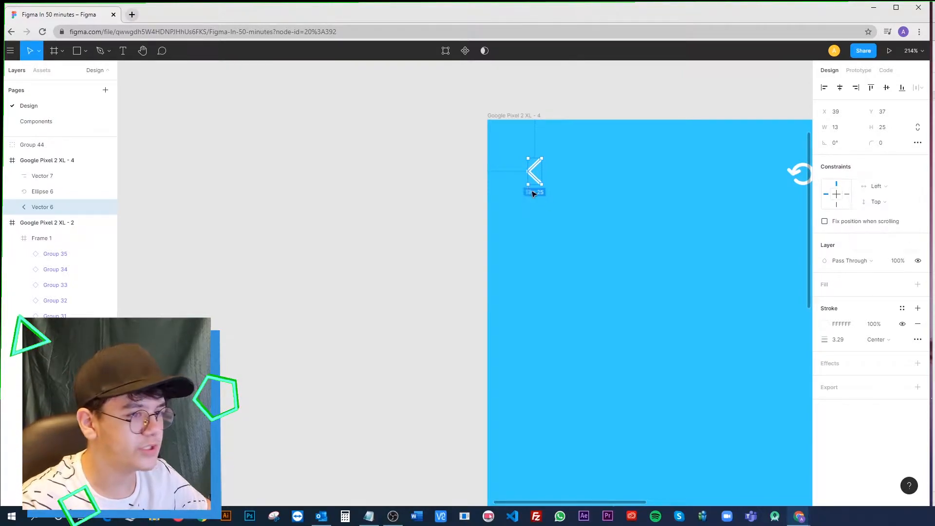
Try resizing the Google Pixel 2 XL - 4 frame from its upper-left corner and return it to its original size
{"action": "left_click", "coordinate": [489, 112]}
{"action": "scroll", "coordinate": [488, 119], "scroll_direction": "down", "scroll_amount": 5}
{"action": "scroll", "coordinate": [525, 183], "scroll_direction": "up", "scroll_amount": 3}
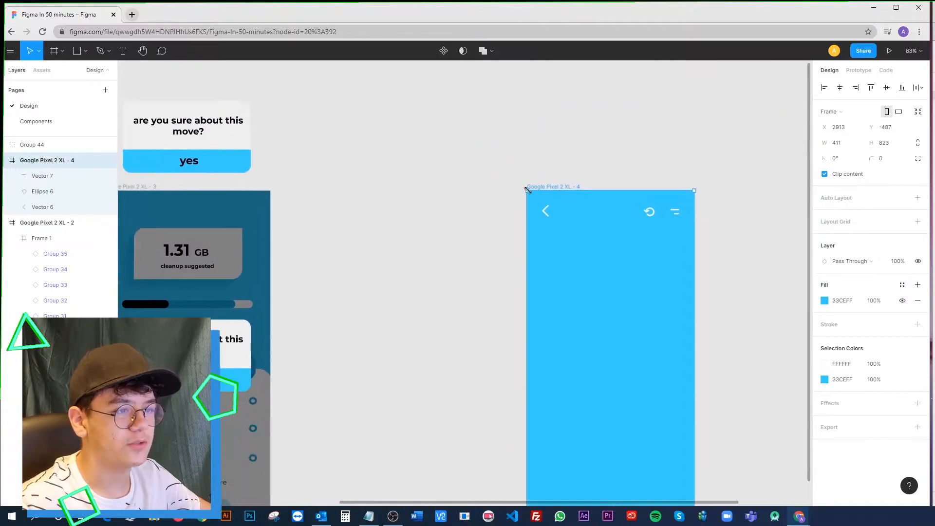
{"action": "left_click_drag", "start_coordinate": [440, 104], "coordinate": [526, 190]}
Try a Right horizontal constraint on the back arrow icon, and return it to Left
{"action": "left_click", "coordinate": [546, 214]}
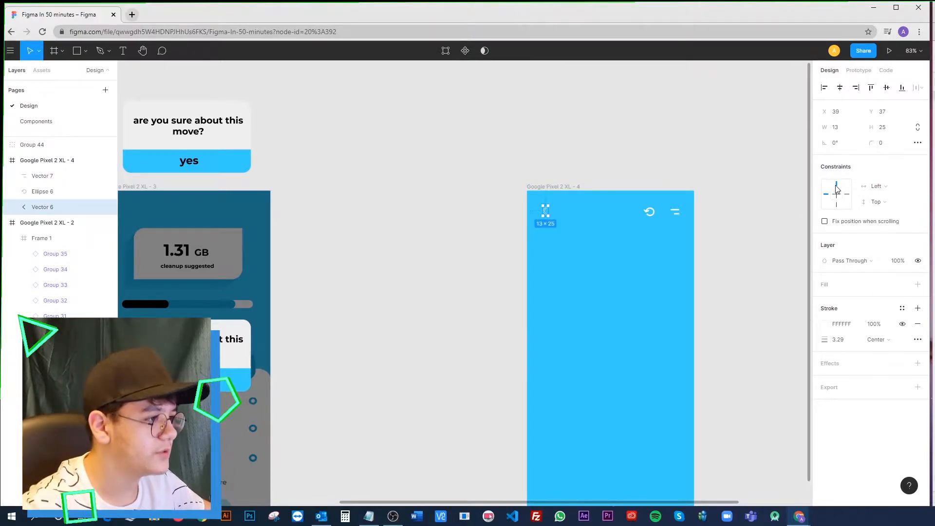
{"action": "left_click", "coordinate": [600, 194]}
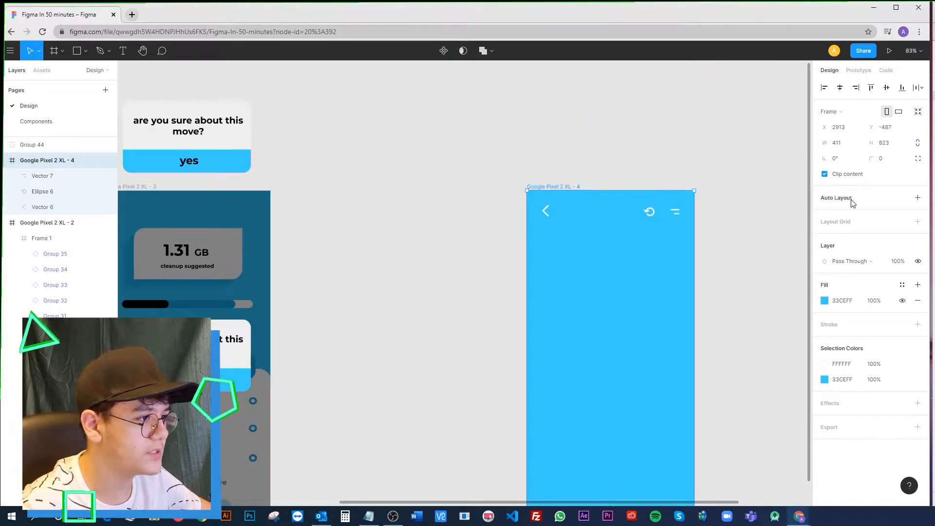
{"action": "left_click", "coordinate": [547, 216]}
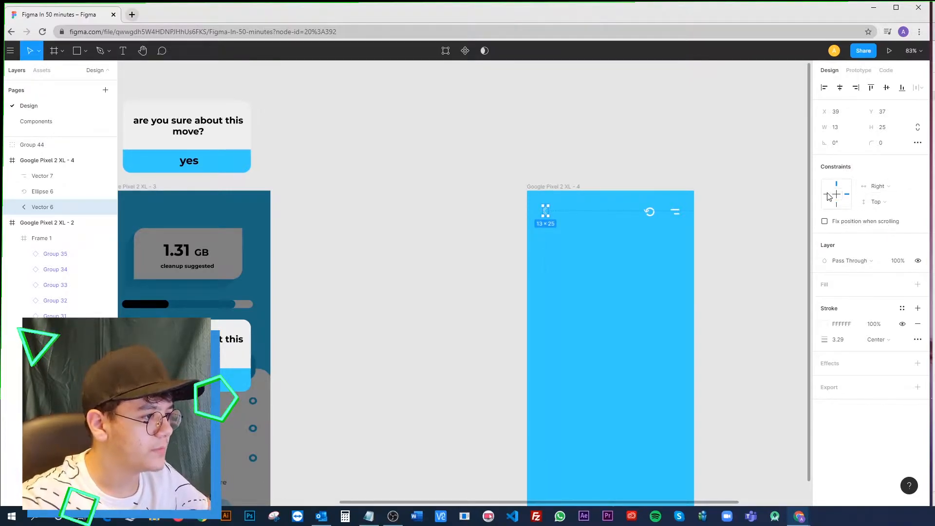
{"action": "left_click", "coordinate": [656, 126]}
Constrain the two-line menu icon to the Right, and test it with a trial frame resize that is undone
{"action": "scroll", "coordinate": [665, 178], "scroll_direction": "right", "scroll_amount": 2}
{"action": "left_click", "coordinate": [624, 209]}
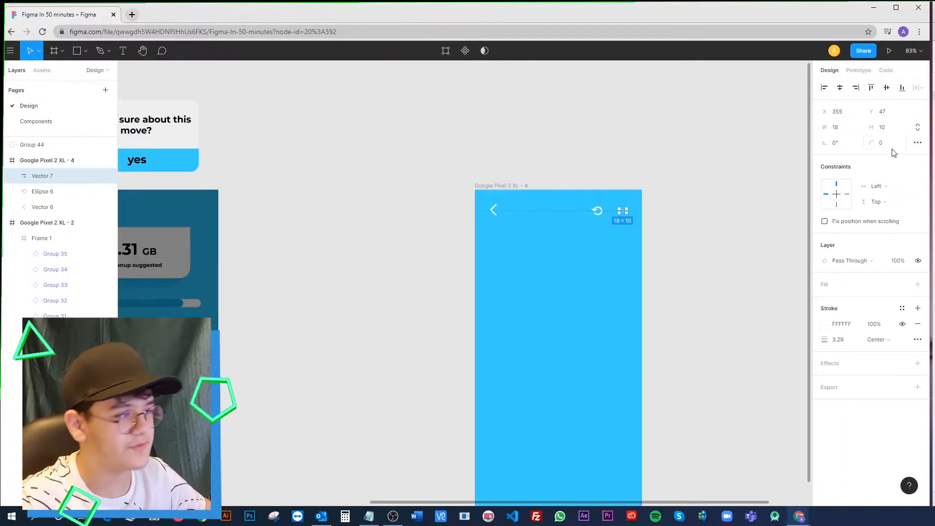
{"action": "left_click", "coordinate": [671, 175]}
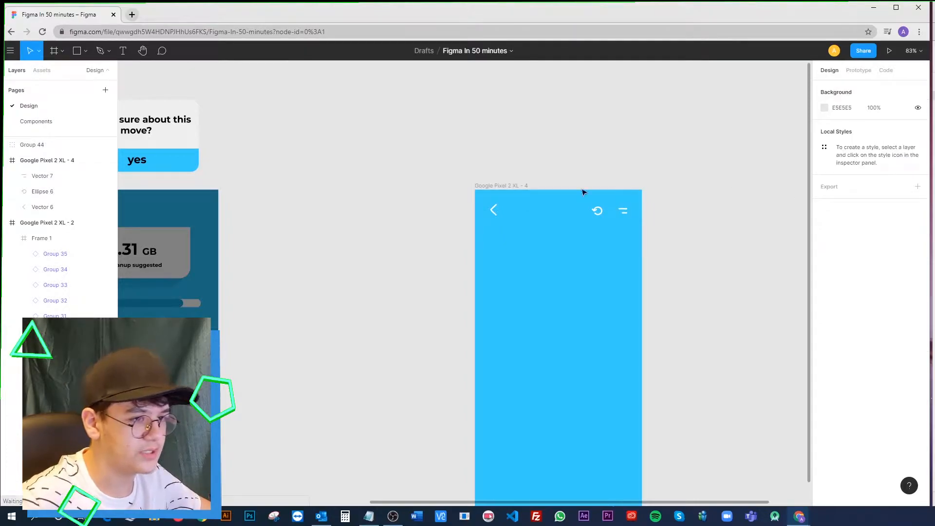
{"action": "left_click", "coordinate": [473, 185]}
{"action": "left_click_drag", "start_coordinate": [640, 187], "coordinate": [686, 125]}
{"action": "key", "text": "ctrl+z"}
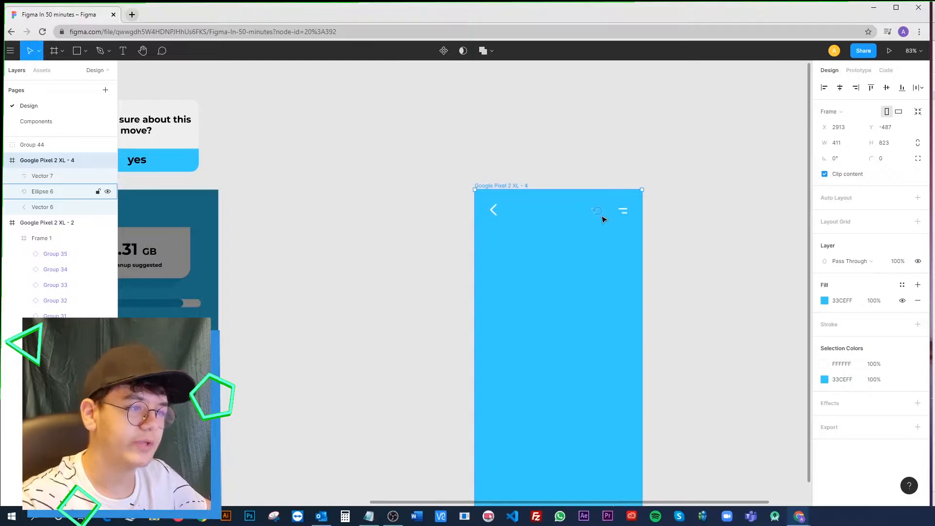
Constrain the circular arrow icon to the Right, and test it with a trial frame resize that is undone
{"action": "left_click", "coordinate": [599, 212]}
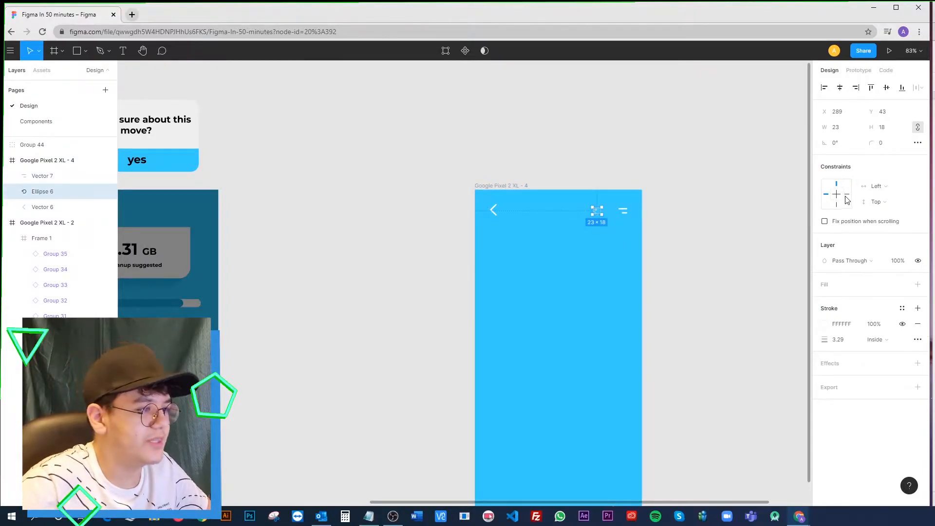
{"action": "left_click", "coordinate": [720, 178]}
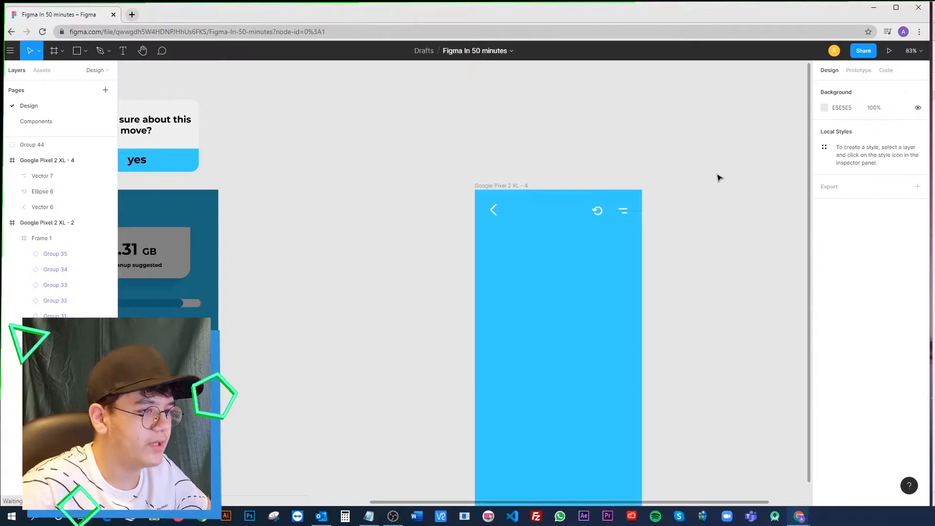
{"action": "left_click", "coordinate": [512, 185]}
{"action": "left_click_drag", "start_coordinate": [666, 185], "coordinate": [537, 152]}
{"action": "key", "text": "ctrl+z"}
{"action": "left_click", "coordinate": [694, 151]}
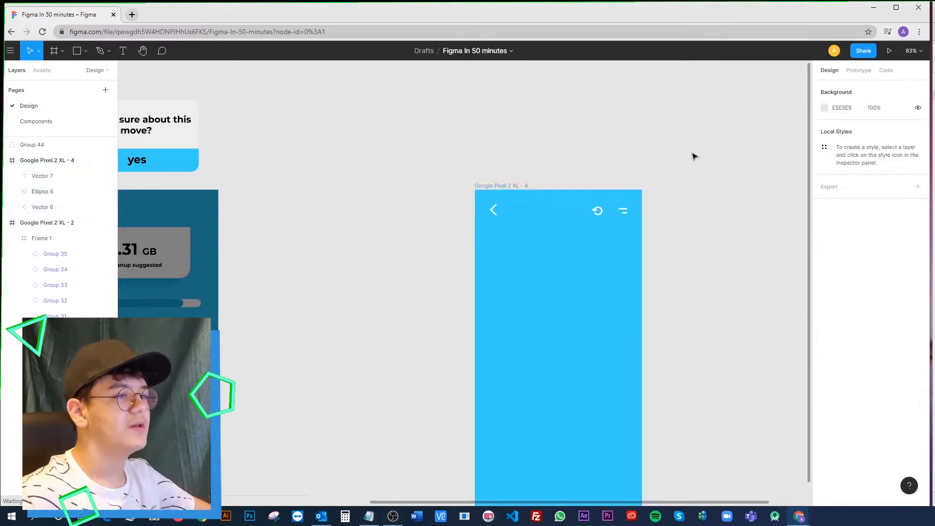
Review the first three screen designs and select the white list background in Google Pixel 2 XL - 2
{"action": "scroll", "coordinate": [710, 217], "scroll_direction": "down", "scroll_amount": 5}
{"action": "scroll", "coordinate": [655, 224], "scroll_direction": "up", "scroll_amount": 5}
{"action": "left_click_drag", "start_coordinate": [708, 217], "coordinate": [600, 181]}
{"action": "left_click_drag", "start_coordinate": [286, 266], "coordinate": [437, 273]}
{"action": "scroll", "coordinate": [437, 276], "scroll_direction": "left", "scroll_amount": 10}
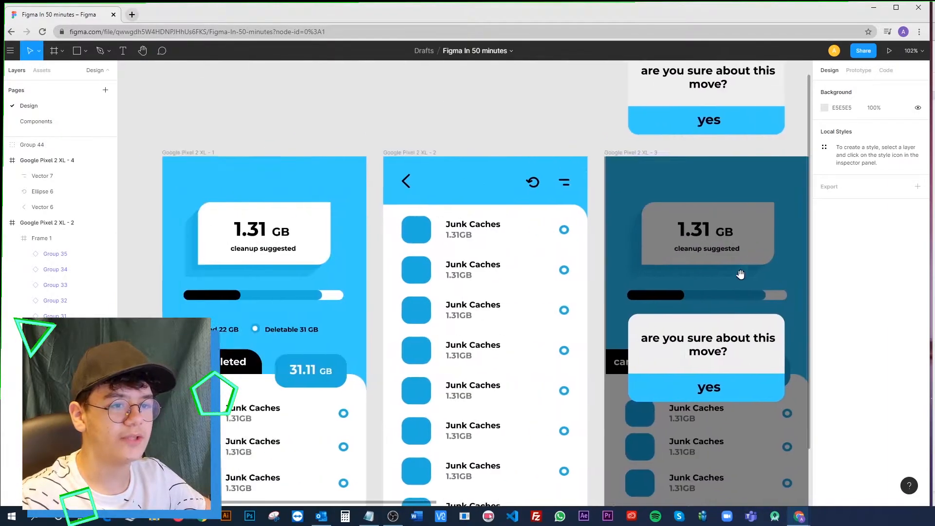
{"action": "left_click", "coordinate": [591, 213]}
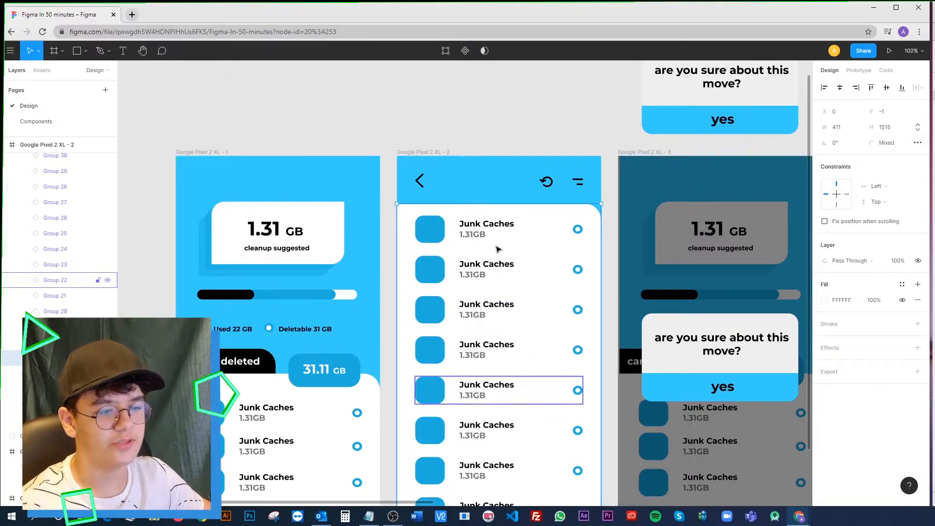
{"action": "scroll", "coordinate": [316, 417], "scroll_direction": "left", "scroll_amount": 5}
{"action": "scroll", "coordinate": [316, 417], "scroll_direction": "down", "scroll_amount": 2}
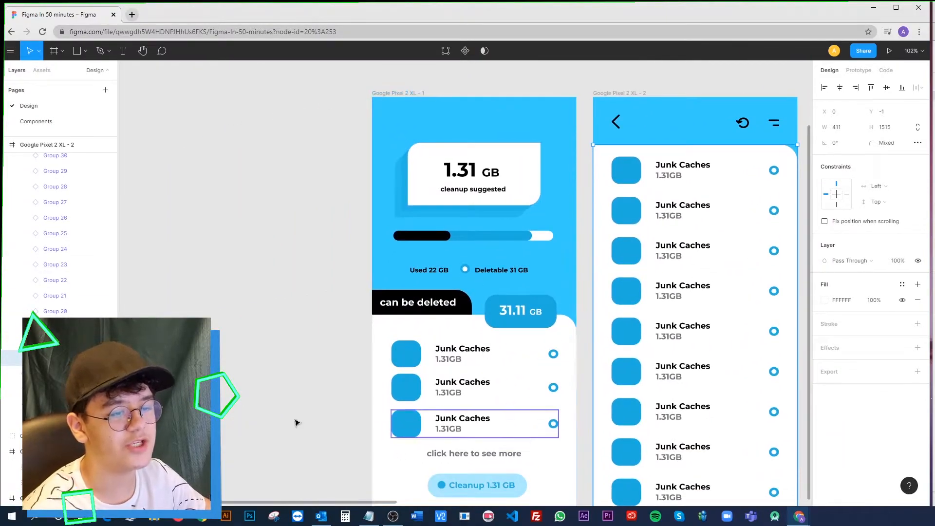
{"action": "scroll", "coordinate": [625, 209], "scroll_direction": "up", "scroll_amount": 1}
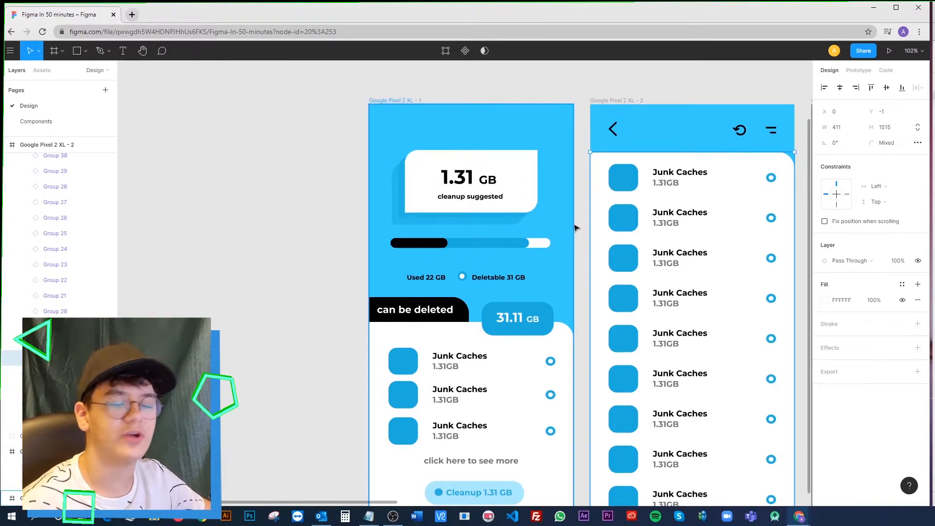
{"action": "scroll", "coordinate": [622, 209], "scroll_direction": "right", "scroll_amount": 2}
{"action": "scroll", "coordinate": [622, 209], "scroll_direction": "up", "scroll_amount": 1}
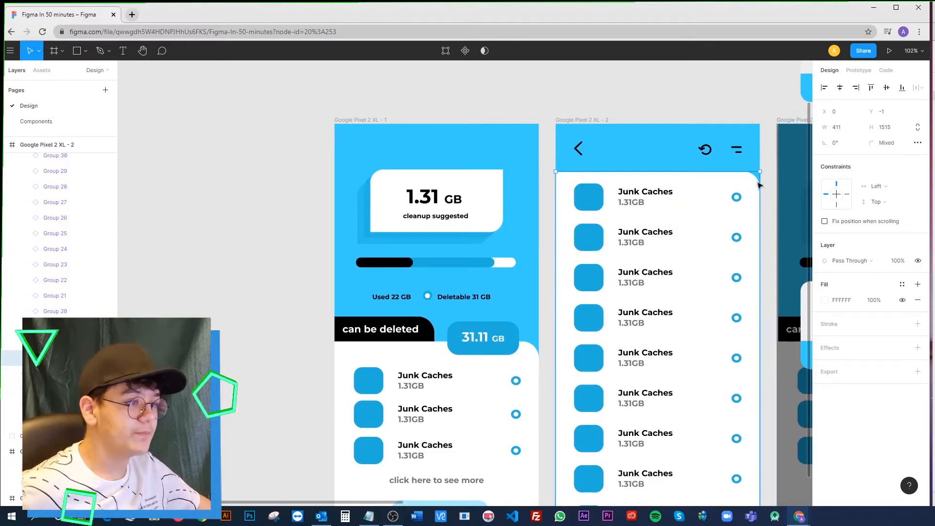
{"action": "scroll", "coordinate": [756, 181], "scroll_direction": "down", "scroll_amount": 3}
{"action": "left_click_drag", "start_coordinate": [757, 190], "coordinate": [520, 155]}
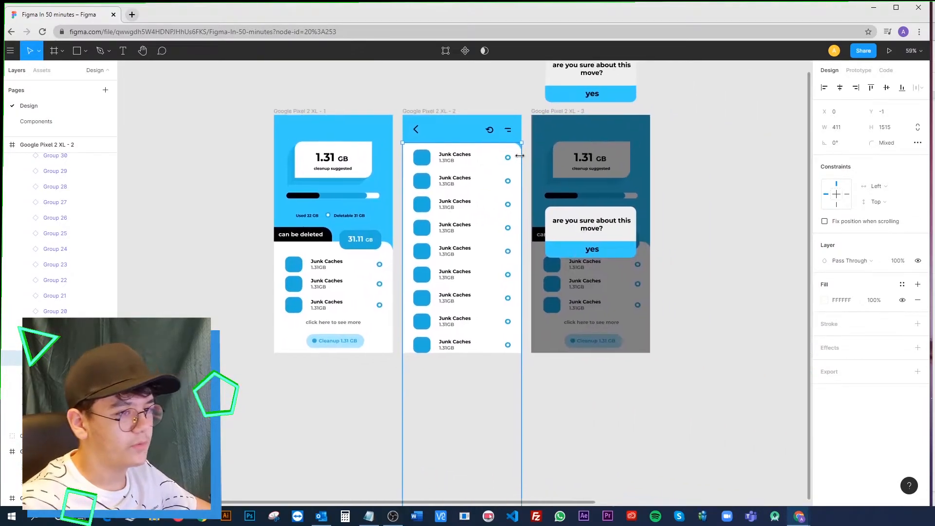
Try moving the white background rectangle out of the Google Pixel 2 XL - 2 frame, and undo it
{"action": "key", "text": "Escape"}
{"action": "key", "text": "ctrl+v"}
{"action": "left_click_drag", "start_coordinate": [455, 230], "coordinate": [814, 219]}
{"action": "key", "text": "ctrl+z"}
{"action": "key", "text": "ctrl+z"}
{"action": "key", "text": "ctrl+z"}
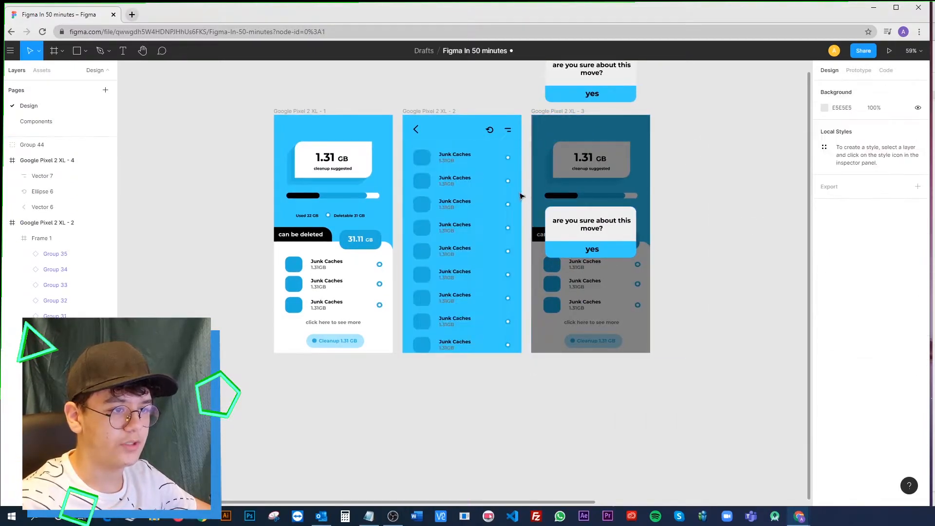
{"action": "key", "text": "ctrl+z"}
Copy the white rounded rectangle into Google Pixel 2 XL - 4 at X 0, Y 103, and shorten it to 411 × 720
{"action": "key", "text": "ctrl+v"}
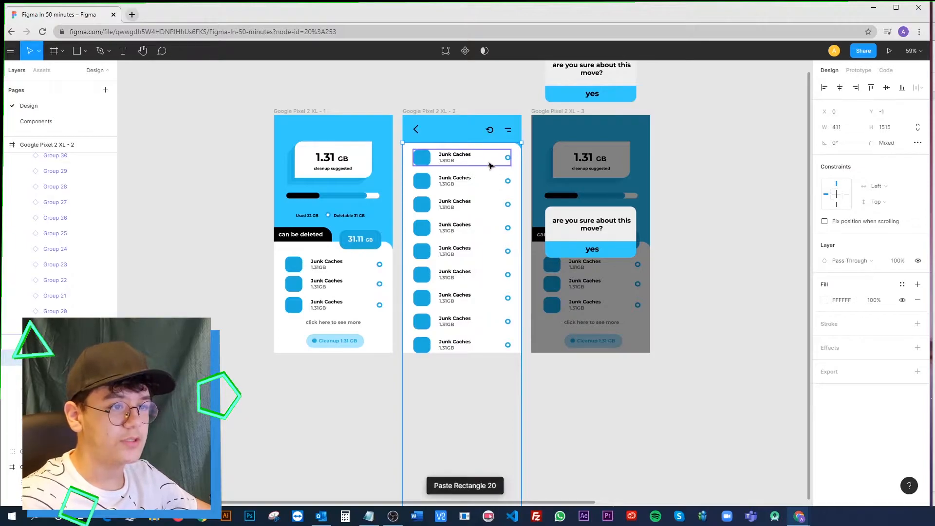
{"action": "left_click_drag", "start_coordinate": [518, 154], "coordinate": [630, 208]}
{"action": "scroll", "coordinate": [643, 203], "scroll_direction": "down", "scroll_amount": 4}
{"action": "left_click_drag", "start_coordinate": [611, 412], "coordinate": [635, 186]}
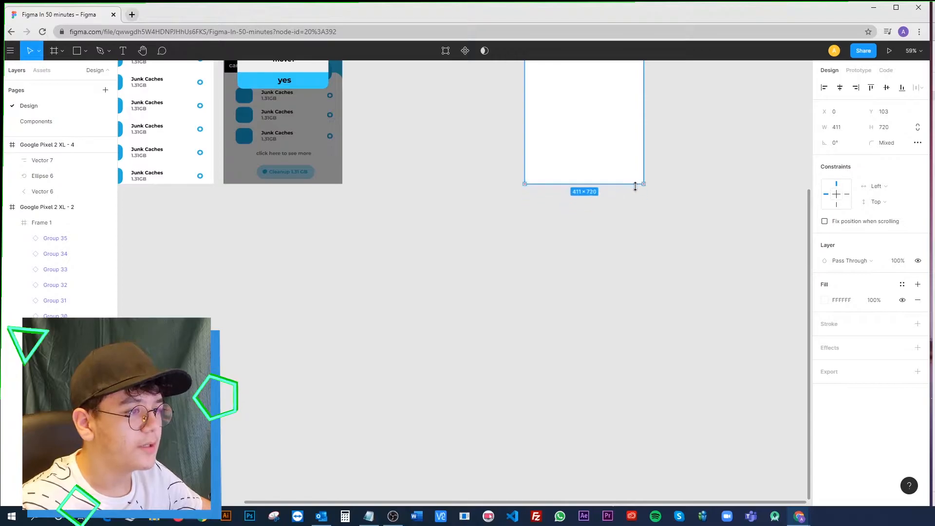
{"action": "scroll", "coordinate": [672, 171], "scroll_direction": "up", "scroll_amount": 5}
{"action": "left_click", "coordinate": [709, 338]}
{"action": "scroll", "coordinate": [659, 225], "scroll_direction": "up", "scroll_amount": 3, "text": "ctrl"}
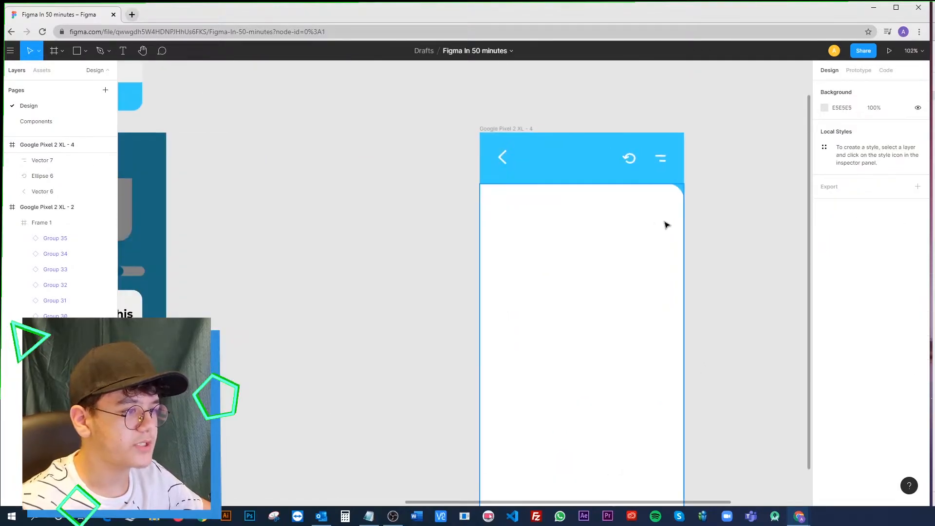
{"action": "left_click", "coordinate": [648, 258]}
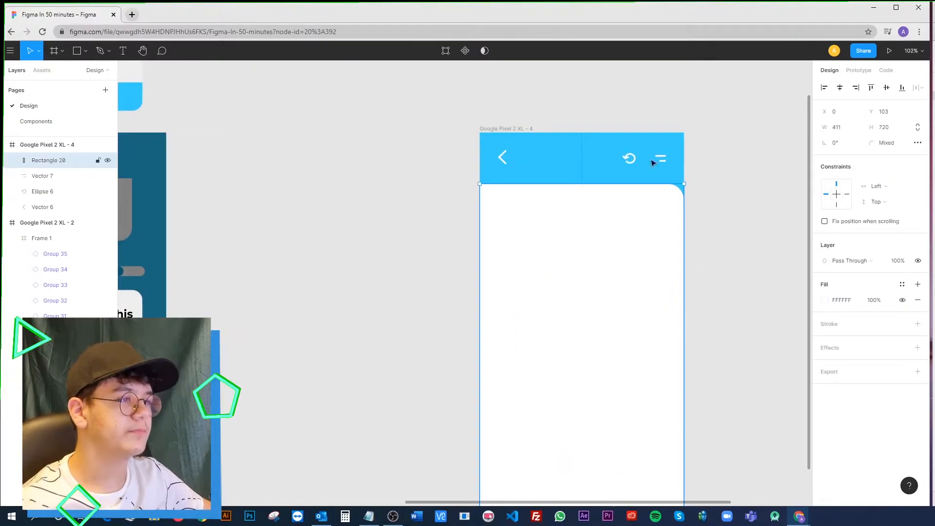
Try widening the Google Pixel 2 XL - 4 frame to about 1110 to test the white rectangle's constraints, and undo it
{"action": "left_click", "coordinate": [528, 144]}
{"action": "left_click", "coordinate": [507, 129]}
{"action": "left_click_drag", "start_coordinate": [686, 185], "coordinate": [784, 199]}
{"action": "left_click_drag", "start_coordinate": [437, 202], "coordinate": [233, 218]}
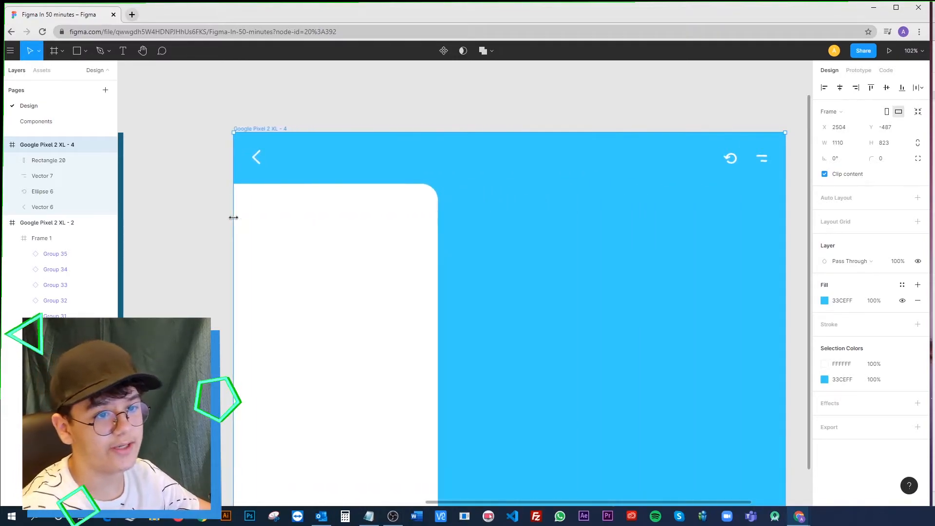
{"action": "left_click_drag", "start_coordinate": [366, 132], "coordinate": [377, 112]}
{"action": "key", "text": "ctrl+z"}
{"action": "key", "text": "ctrl+z"}
{"action": "left_click_drag", "start_coordinate": [531, 288], "coordinate": [387, 250]}
{"action": "left_click", "coordinate": [408, 258]}
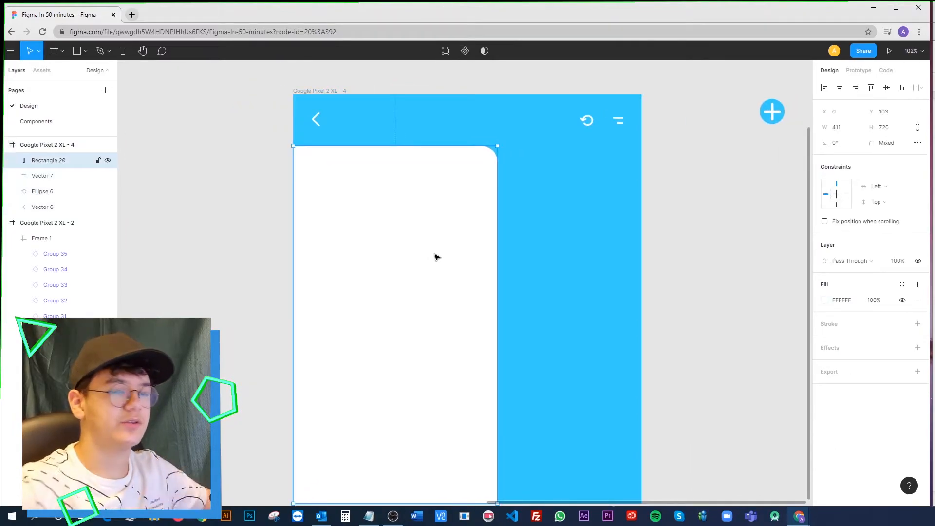
{"action": "key", "text": "ctrl+z"}
{"action": "key", "text": "ctrl+z"}
{"action": "left_click", "coordinate": [567, 268]}
Set the white rounded rectangle's constraints to Left & Right horizontally and Top & Bottom vertically
{"action": "left_click", "coordinate": [386, 236]}
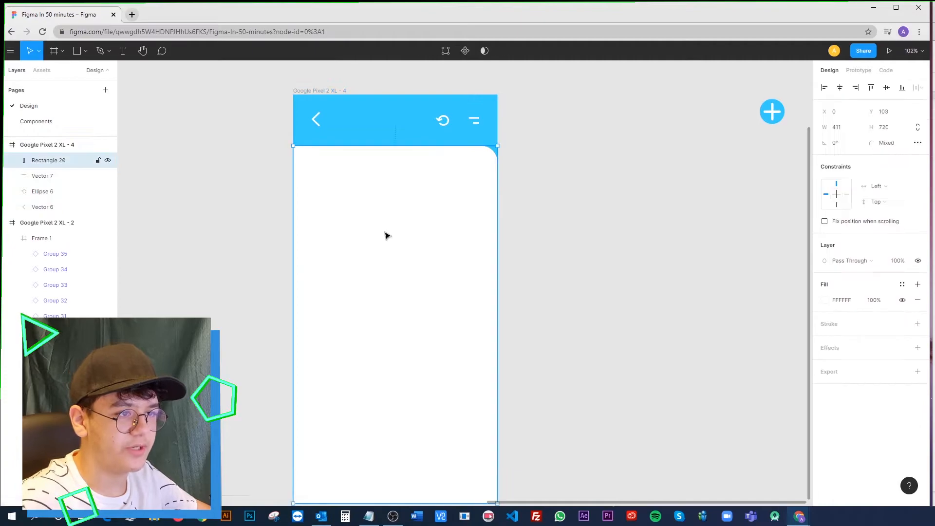
{"action": "left_click", "coordinate": [890, 190]}
{"action": "left_click", "coordinate": [890, 209]}
{"action": "left_click", "coordinate": [890, 202]}
{"action": "left_click", "coordinate": [888, 225]}
Resize the Google Pixel 2 XL - 4 frame to about 349 × 799 to test the white rectangle's constraints
{"action": "left_click", "coordinate": [334, 91]}
{"action": "left_click_drag", "start_coordinate": [467, 95], "coordinate": [468, 84]}
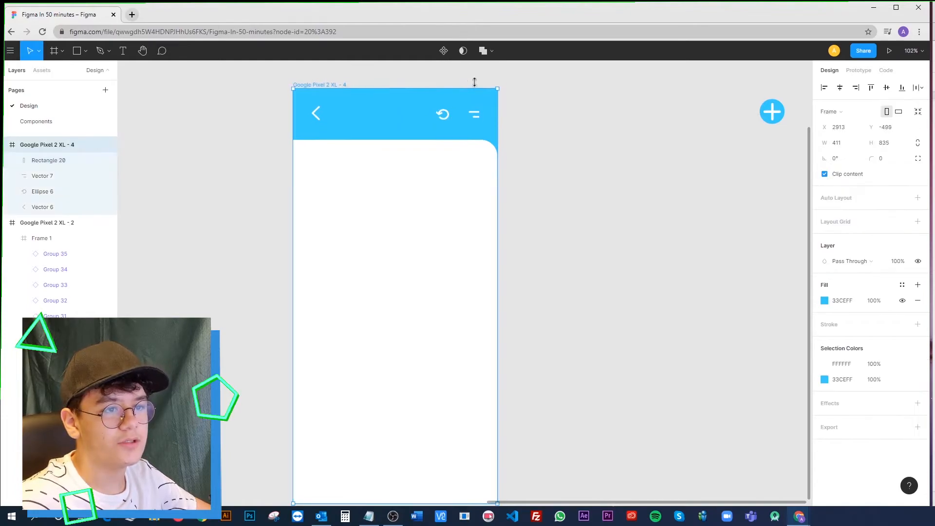
{"action": "scroll", "coordinate": [468, 98], "scroll_direction": "up", "scroll_amount": 3}
{"action": "left_click", "coordinate": [506, 206]}
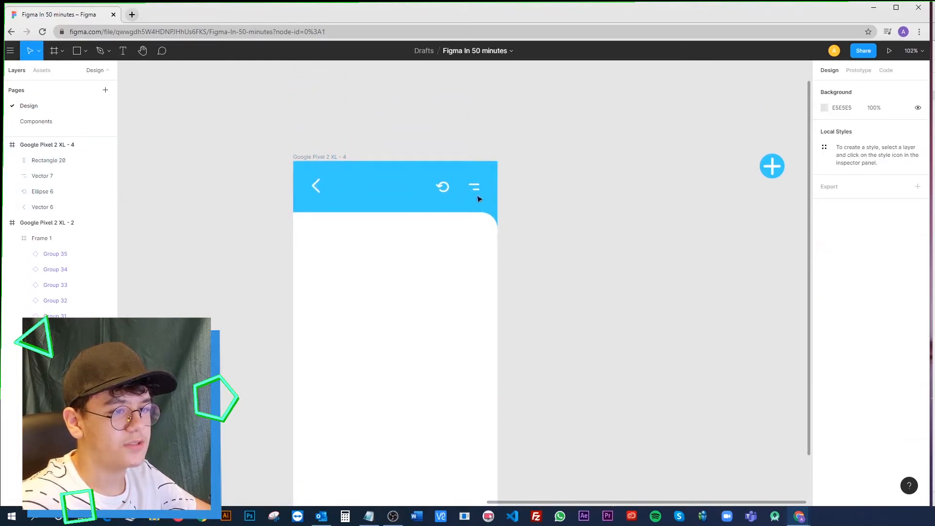
{"action": "left_click", "coordinate": [343, 157]}
{"action": "left_click_drag", "start_coordinate": [498, 183], "coordinate": [466, 243]}
Try resizing the Google Pixel 2 XL - 4 frame once more, undo it, and reselect the frame
{"action": "scroll", "coordinate": [555, 219], "scroll_direction": "down", "scroll_amount": 4}
{"action": "scroll", "coordinate": [595, 127], "scroll_direction": "down", "scroll_amount": 3}
{"action": "left_click_drag", "start_coordinate": [569, 146], "coordinate": [607, 318]}
{"action": "key", "text": "ctrl+z"}
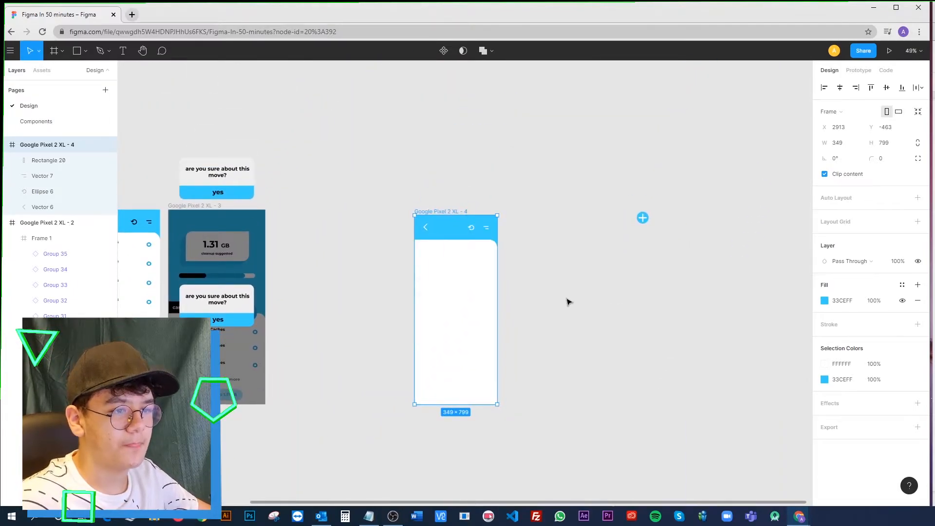
{"action": "left_click", "coordinate": [518, 291]}
{"action": "left_click", "coordinate": [448, 211]}
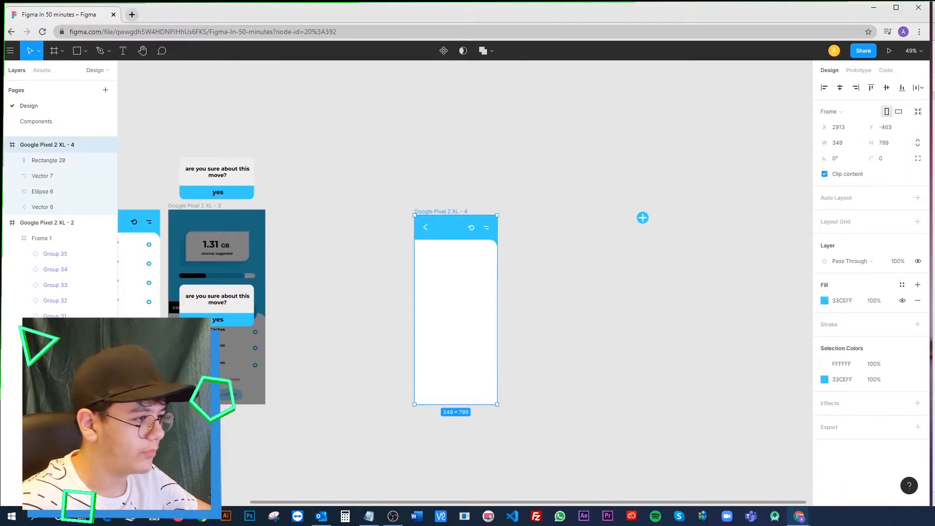
Set the white rectangle's horizontal and vertical constraints to Scale
{"action": "left_click", "coordinate": [463, 279]}
{"action": "left_click", "coordinate": [889, 187]}
{"action": "left_click", "coordinate": [890, 211]}
{"action": "left_click", "coordinate": [890, 202]}
{"action": "left_click", "coordinate": [891, 224]}
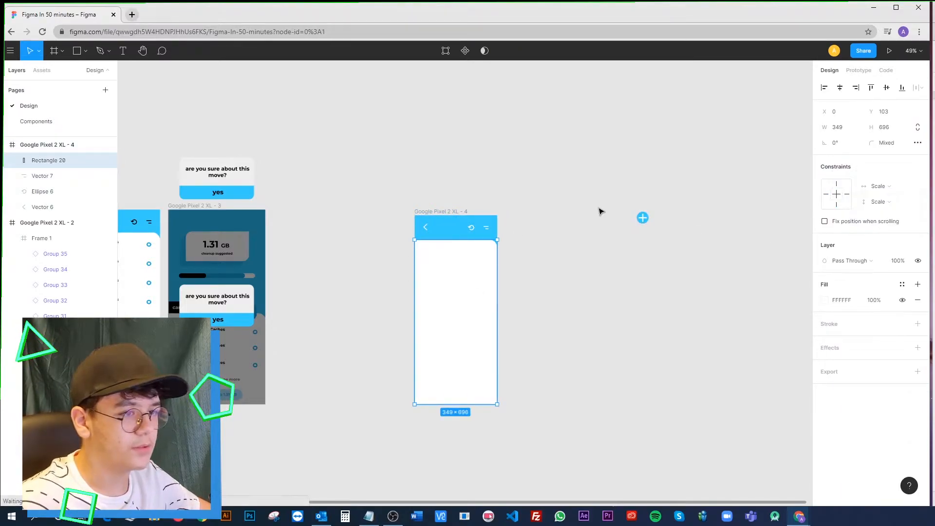
Try resizing the Google Pixel 2 XL - 4 frame to test the white rectangle's Scale constraints
{"action": "left_click", "coordinate": [602, 211]}
{"action": "left_click", "coordinate": [467, 212]}
{"action": "left_click_drag", "start_coordinate": [479, 215], "coordinate": [498, 204]}
Set the horizontal constraint of the three header icons to Left & Right and open their vertical constraint options
{"action": "left_click", "coordinate": [486, 227]}
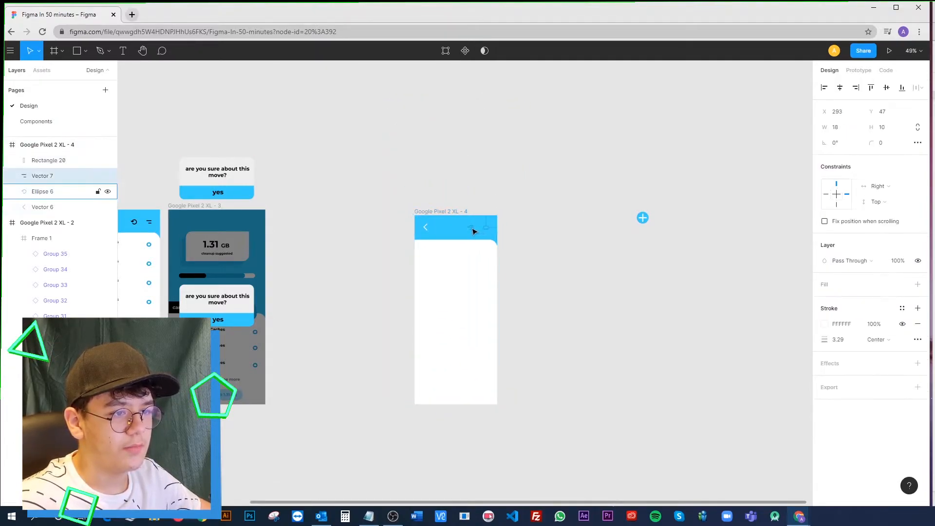
{"action": "left_click", "coordinate": [472, 228], "text": "shift"}
{"action": "left_click", "coordinate": [426, 227], "text": "shift"}
{"action": "left_click", "coordinate": [899, 187]}
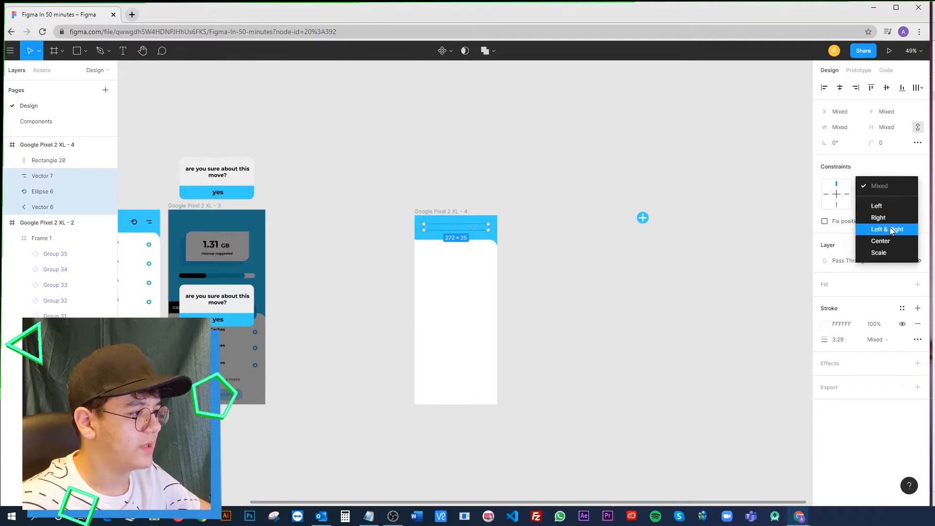
{"action": "left_click", "coordinate": [893, 229]}
{"action": "left_click", "coordinate": [887, 202]}
Try enlarging the Google Pixel 2 XL - 4 frame to about 641 × 1468 to test the icon constraints, and undo it
{"action": "left_click", "coordinate": [464, 212]}
{"action": "left_click_drag", "start_coordinate": [464, 212], "coordinate": [487, 67]}
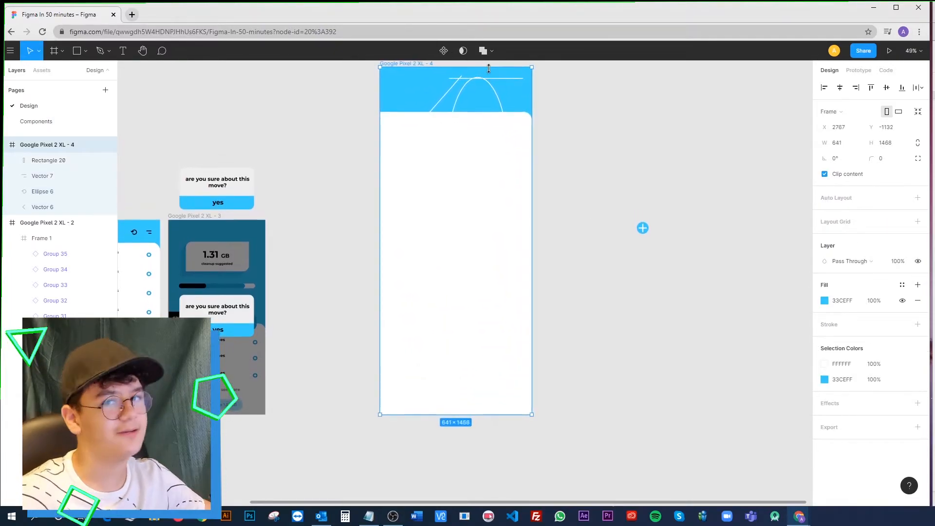
{"action": "key", "text": "ctrl+z"}
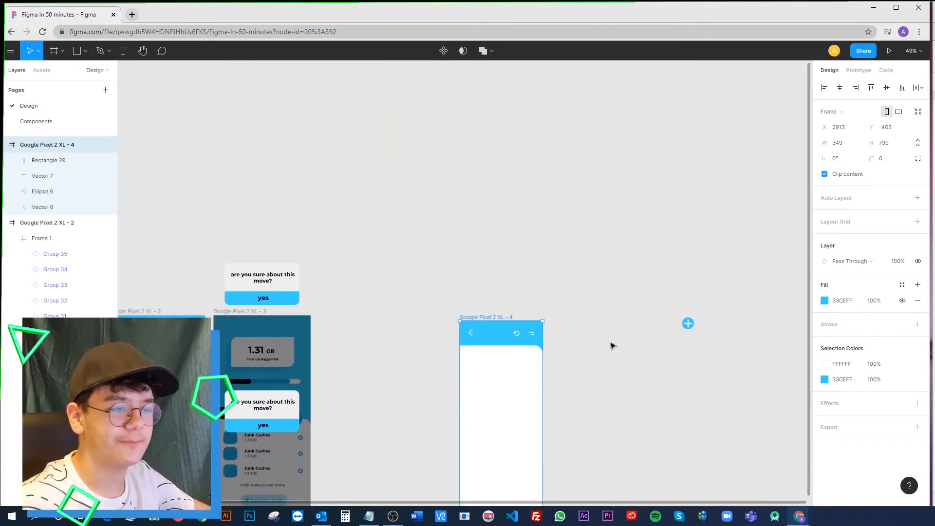
Try enlarging the Google Pixel 2 XL - 4 frame again, and undo both the resizing and the header icons' constraint changes
{"action": "left_click", "coordinate": [614, 353]}
{"action": "scroll", "coordinate": [604, 312], "scroll_direction": "down", "scroll_amount": 2}
{"action": "scroll", "coordinate": [604, 312], "scroll_direction": "left", "scroll_amount": 2}
{"action": "left_click", "coordinate": [612, 265]}
{"action": "left_click_drag", "start_coordinate": [583, 228], "coordinate": [594, 164]}
{"action": "key", "text": "ctrl+z"}
{"action": "key", "text": "ctrl+z"}
{"action": "left_click", "coordinate": [589, 226]}
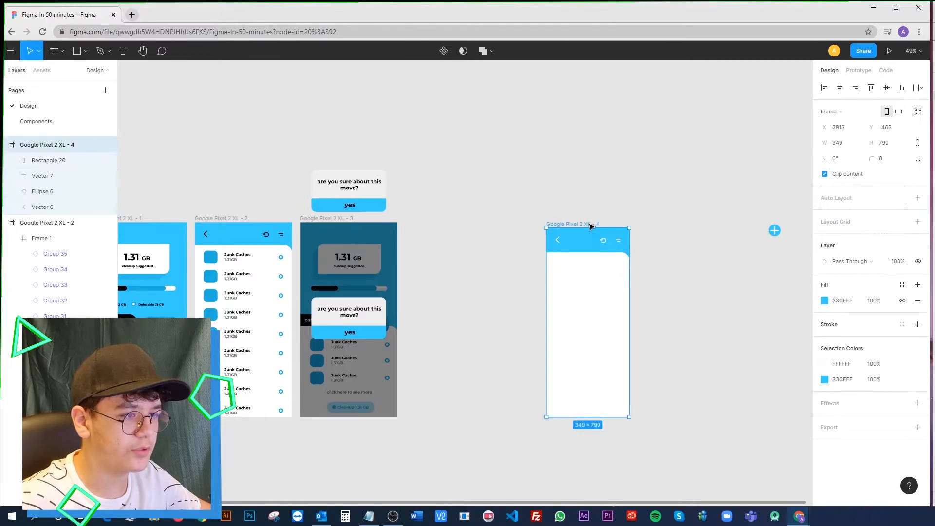
{"action": "left_click_drag", "start_coordinate": [591, 218], "coordinate": [590, 142]}
{"action": "key", "text": "ctrl+z"}
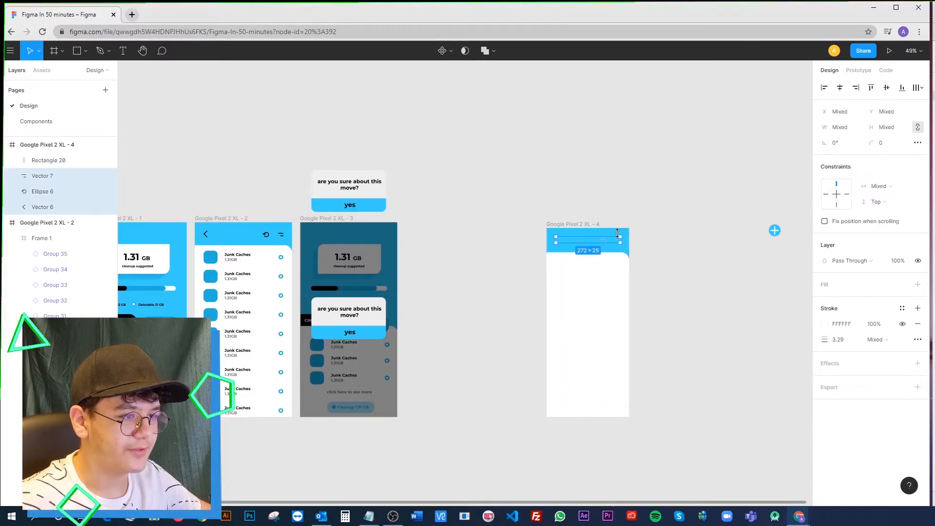
Try enlarging the Google Pixel 2 XL - 4 frame to about 457 × 1044, and undo it
{"action": "left_click", "coordinate": [591, 223]}
{"action": "left_click_drag", "start_coordinate": [591, 223], "coordinate": [601, 156]}
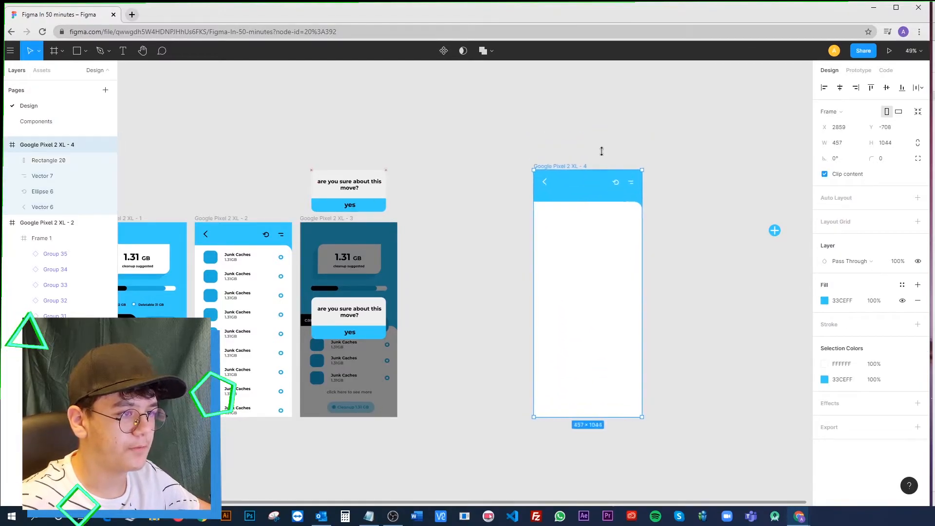
{"action": "key", "text": "ctrl+z"}
Try changing the Google Pixel 2 XL - 4 frame's width from both sides, ending at about 426 × 799
{"action": "left_click", "coordinate": [681, 242]}
{"action": "scroll", "coordinate": [643, 292], "scroll_direction": "up", "scroll_amount": 5}
{"action": "scroll", "coordinate": [653, 219], "scroll_direction": "down", "scroll_amount": 3}
{"action": "left_click", "coordinate": [658, 181]}
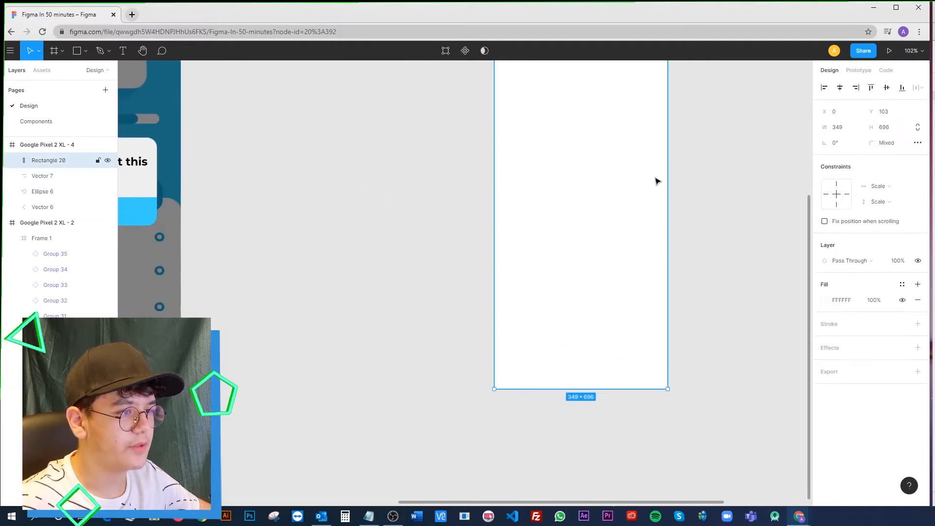
{"action": "scroll", "coordinate": [687, 337], "scroll_direction": "up", "scroll_amount": 3}
{"action": "left_click", "coordinate": [672, 243]}
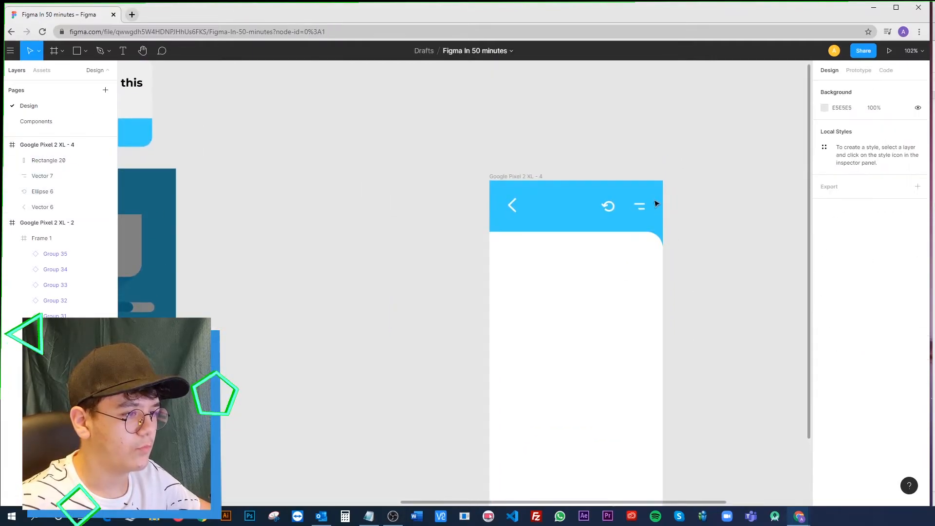
{"action": "left_click", "coordinate": [554, 186]}
{"action": "left_click_drag", "start_coordinate": [702, 223], "coordinate": [741, 223]}
{"action": "left_click_drag", "start_coordinate": [486, 243], "coordinate": [409, 247]}
{"action": "left_click", "coordinate": [493, 241]}
{"action": "left_click", "coordinate": [491, 207]}
{"action": "left_click", "coordinate": [500, 178]}
{"action": "left_click_drag", "start_coordinate": [490, 196], "coordinate": [554, 205]}
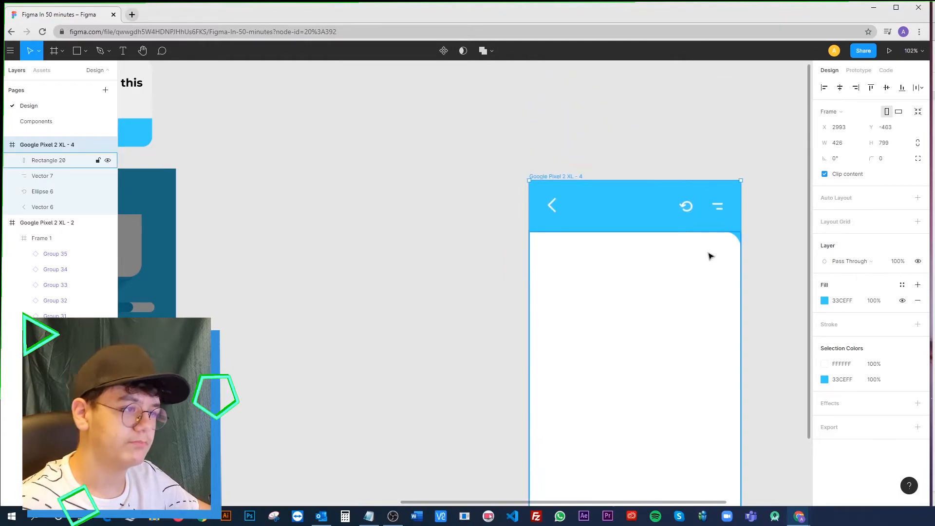
Undo the width changes made to the Google Pixel 2 XL - 4 frame
{"action": "left_click", "coordinate": [772, 210]}
{"action": "scroll", "coordinate": [773, 212], "scroll_direction": "down", "scroll_amount": 3}
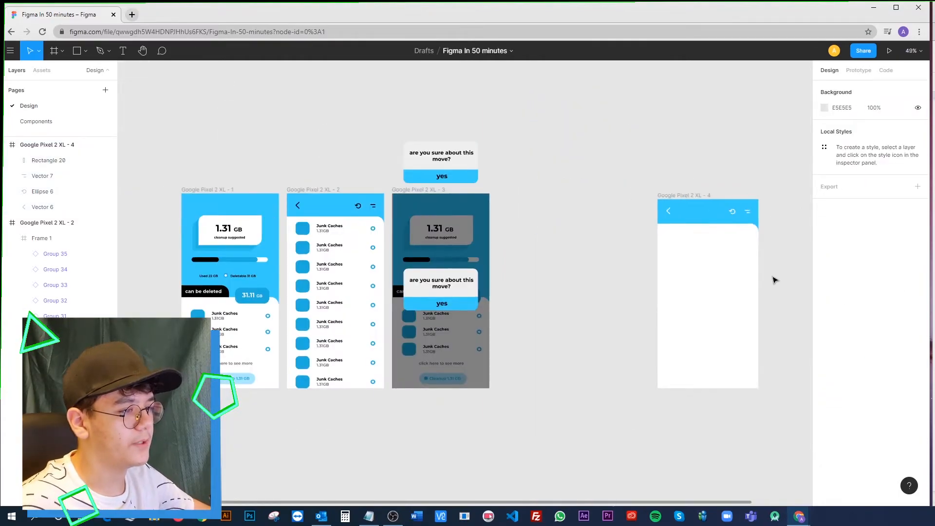
{"action": "left_click_drag", "start_coordinate": [773, 277], "coordinate": [666, 250]}
{"action": "key", "text": "ctrl+z"}
{"action": "key", "text": "ctrl+z"}
{"action": "key", "text": "ctrl+z"}
{"action": "key", "text": "ctrl+z"}
{"action": "key", "text": "ctrl+z"}
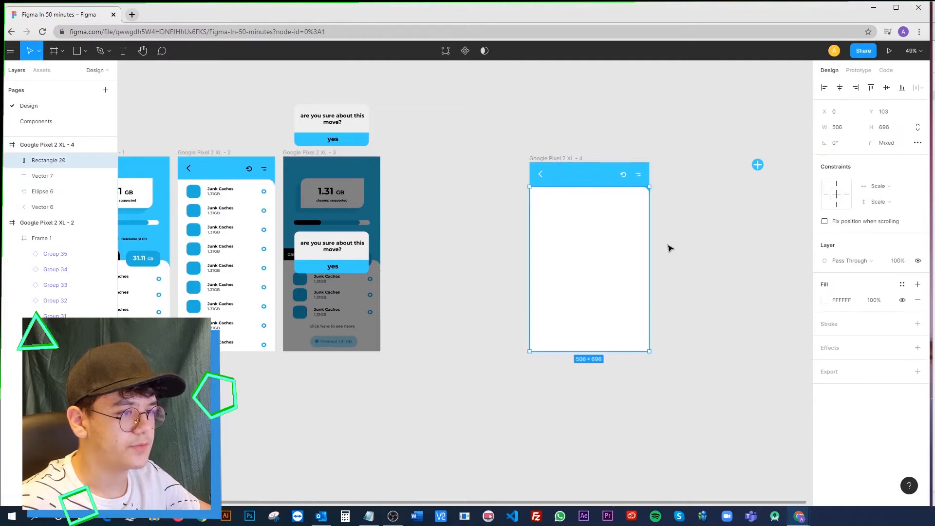
{"action": "key", "text": "ctrl+z"}
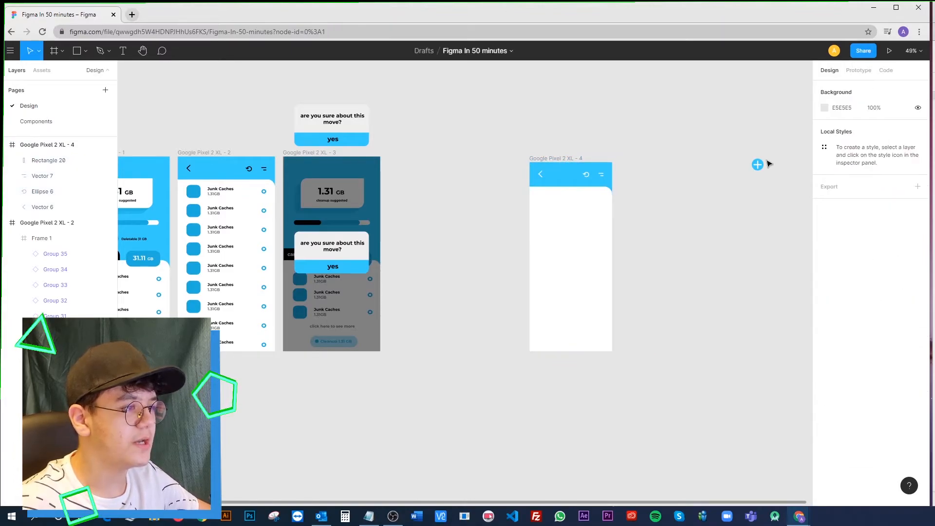
Move the blue plus button closer to the Google Pixel 2 XL - 4 frame, at X 3585, Y -89
{"action": "scroll", "coordinate": [764, 164], "scroll_direction": "up", "scroll_amount": 5}
{"action": "scroll", "coordinate": [739, 165], "scroll_direction": "down", "scroll_amount": 3}
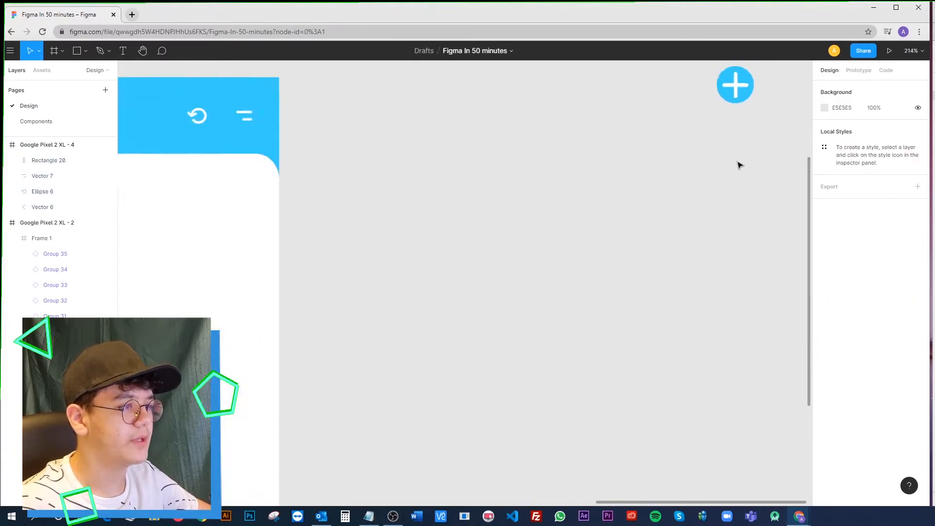
{"action": "scroll", "coordinate": [739, 165], "scroll_direction": "down", "scroll_amount": 5}
{"action": "left_click_drag", "start_coordinate": [741, 134], "coordinate": [631, 296]}
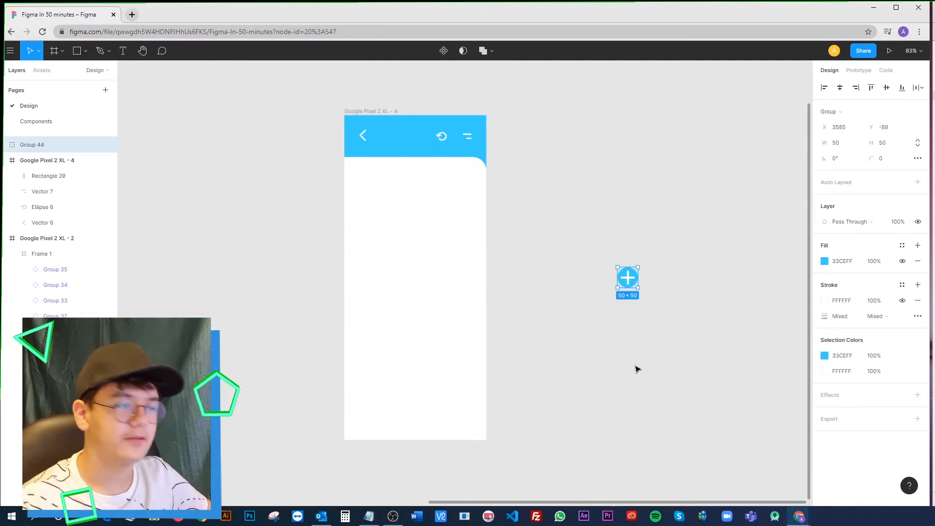
Add a drop shadow to the blue plus button group and set two of its shadow values to 2
{"action": "scroll", "coordinate": [641, 278], "scroll_direction": "up", "scroll_amount": 2}
{"action": "scroll", "coordinate": [622, 286], "scroll_direction": "up", "scroll_amount": 3}
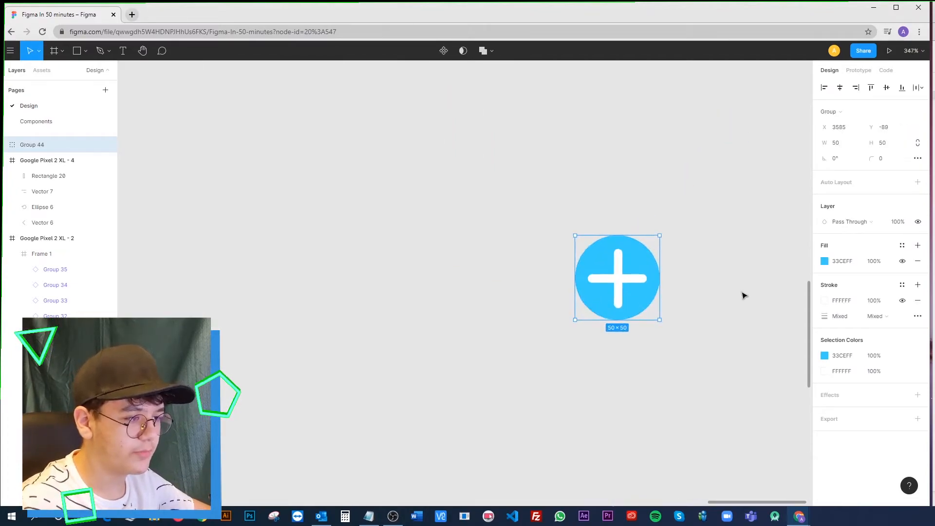
{"action": "left_click", "coordinate": [867, 400]}
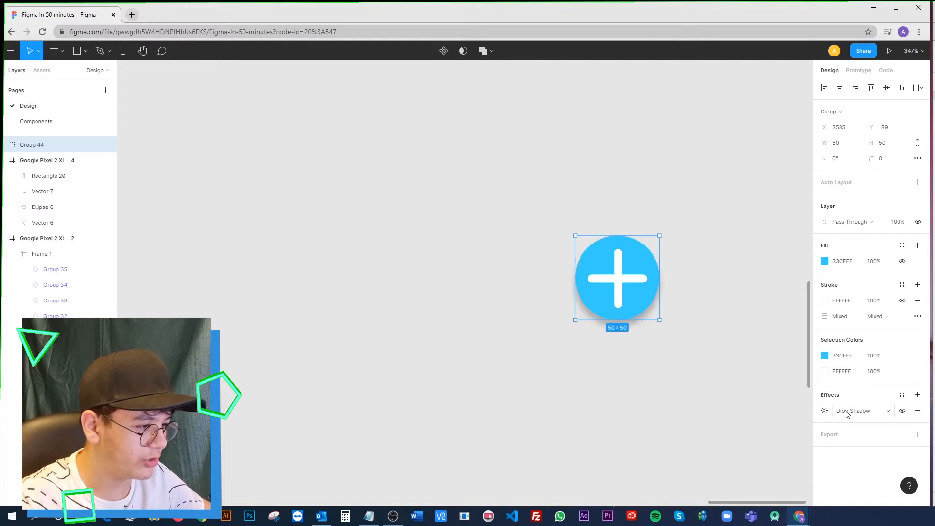
{"action": "left_click", "coordinate": [824, 411]}
{"action": "left_click", "coordinate": [774, 454]}
{"action": "type", "text": "2"}
{"action": "left_click", "coordinate": [800, 452]}
{"action": "type", "text": "2"}
{"action": "left_click", "coordinate": [731, 453]}
{"action": "left_click", "coordinate": [739, 355]}
Place the plus button in the lower-right corner of the Google Pixel 2 XL - 4 frame, at about X 295, Y 745
{"action": "scroll", "coordinate": [739, 356], "scroll_direction": "down", "scroll_amount": 10}
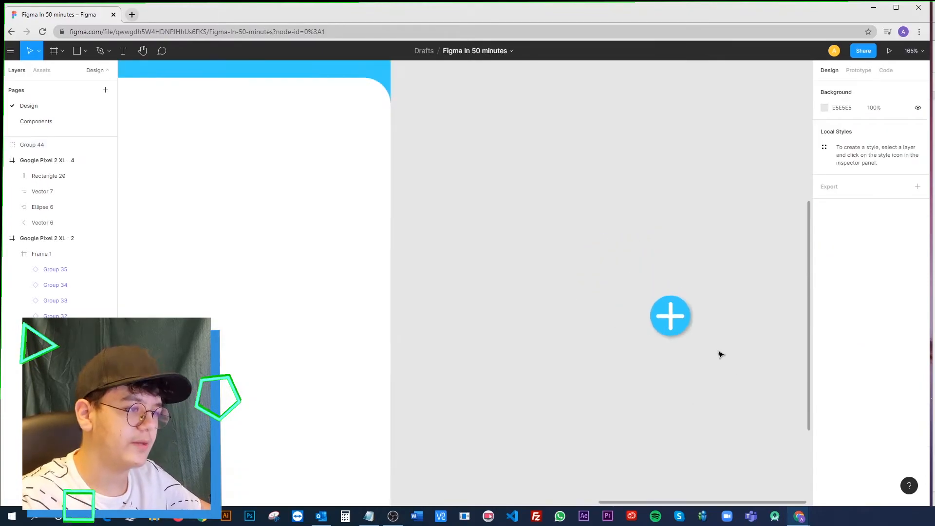
{"action": "left_click_drag", "start_coordinate": [694, 335], "coordinate": [550, 478]}
{"action": "left_click", "coordinate": [577, 470]}
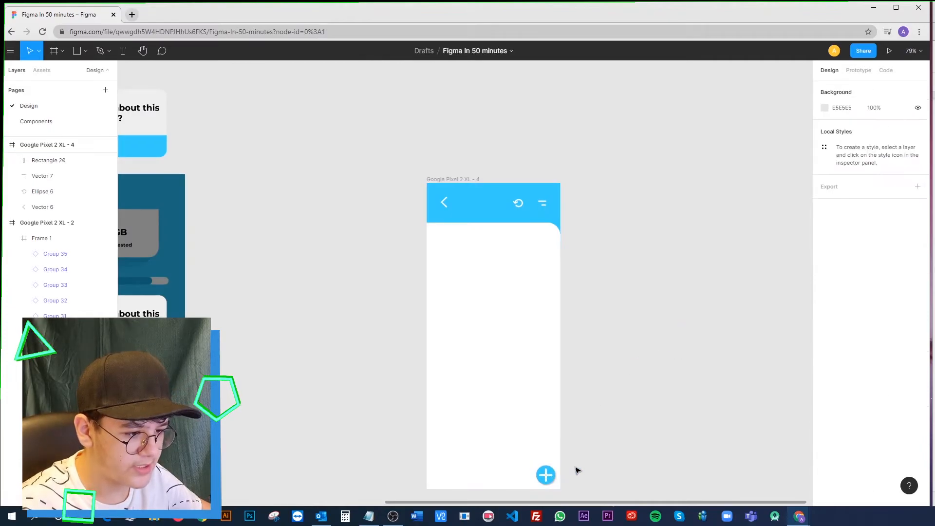
{"action": "scroll", "coordinate": [561, 506], "scroll_direction": "up", "scroll_amount": 5}
{"action": "scroll", "coordinate": [558, 481], "scroll_direction": "down", "scroll_amount": 3}
{"action": "left_click", "coordinate": [552, 369]}
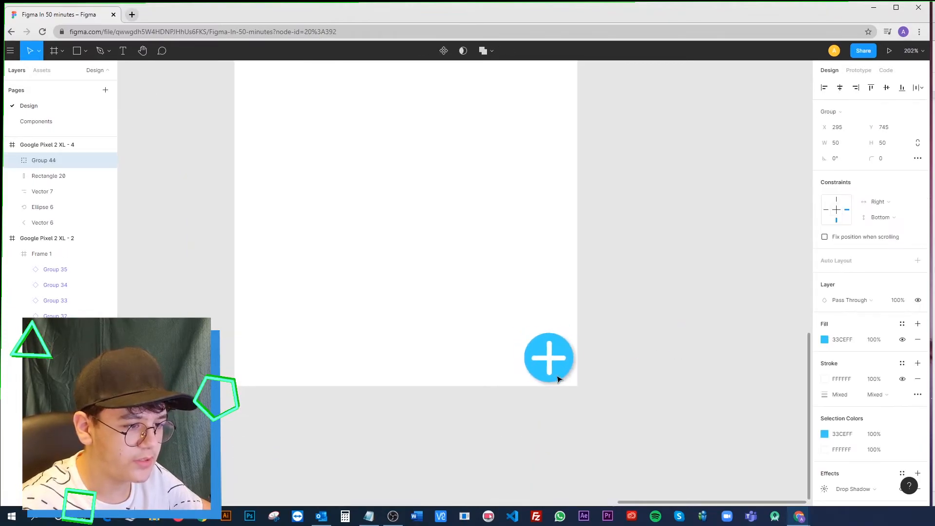
Nudge the plus button to X 274, Y 724, leaving 25 to the frame's right and bottom edges
{"action": "left_click_drag", "start_coordinate": [551, 366], "coordinate": [547, 359]}
{"action": "key", "text": "alt"}
{"action": "key", "text": "alt+shift+Left"}
{"action": "key", "text": "alt+shift+Up"}
{"action": "key", "text": "alt+Down"}
{"action": "key", "text": "alt+Down"}
{"action": "key", "text": "alt+Left"}
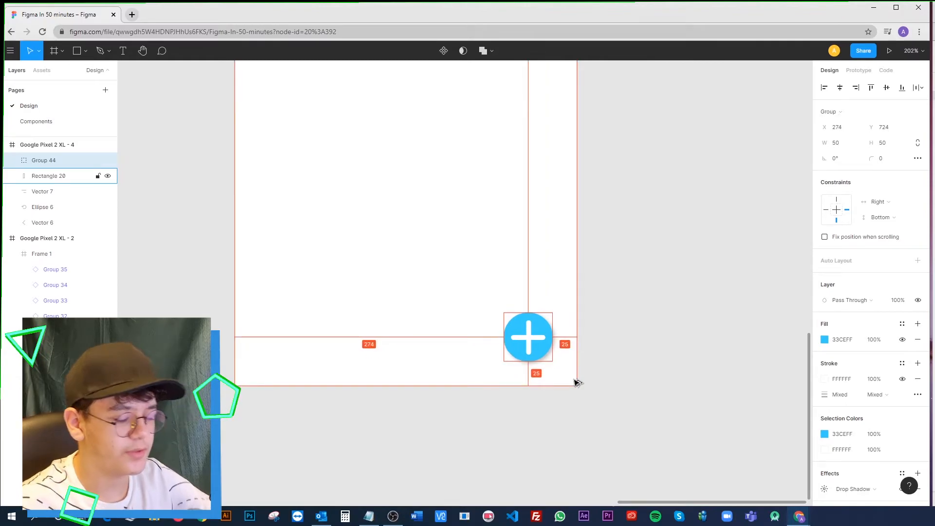
{"action": "key", "text": "alt"}
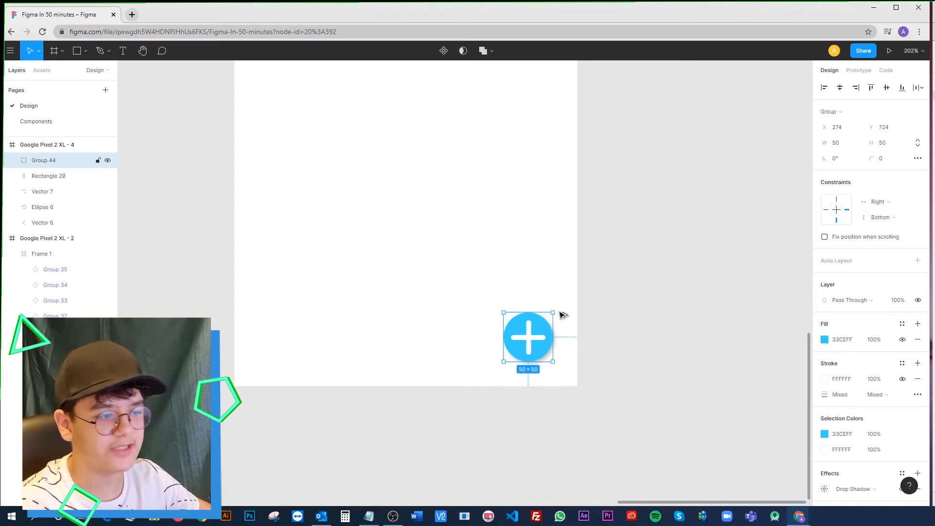
Select the plus button in Google Pixel 2 XL - 4 and examine its constraints
{"action": "left_click", "coordinate": [649, 312]}
{"action": "scroll", "coordinate": [651, 317], "scroll_direction": "down", "scroll_amount": 5}
{"action": "scroll", "coordinate": [774, 390], "scroll_direction": "down", "scroll_amount": 3}
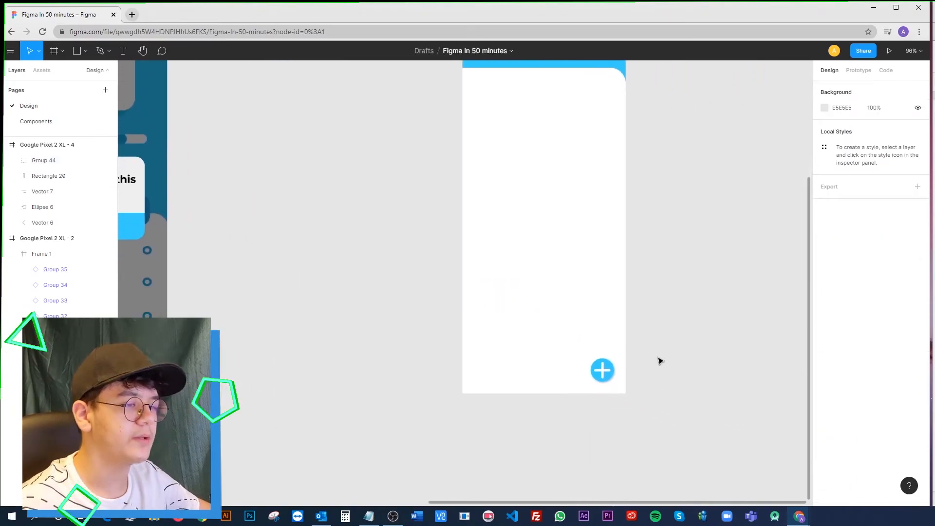
{"action": "left_click", "coordinate": [618, 366]}
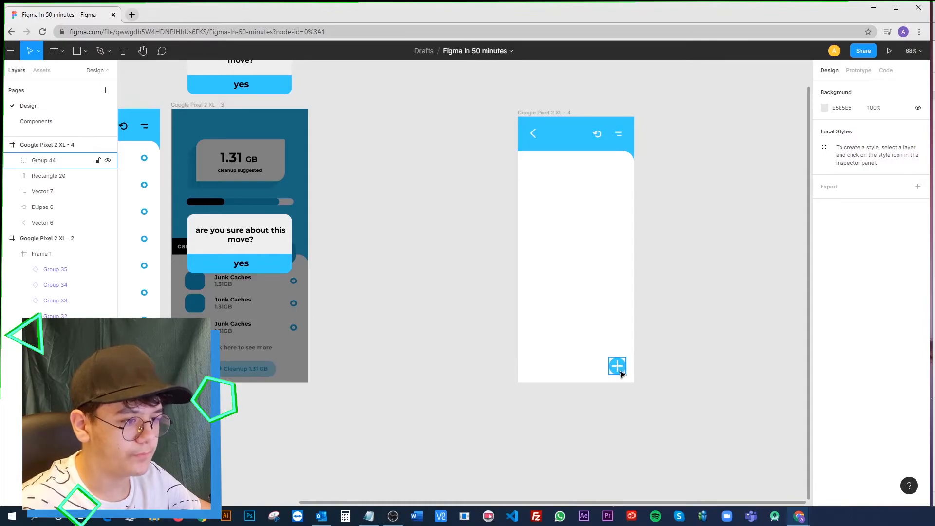
{"action": "left_click", "coordinate": [622, 373]}
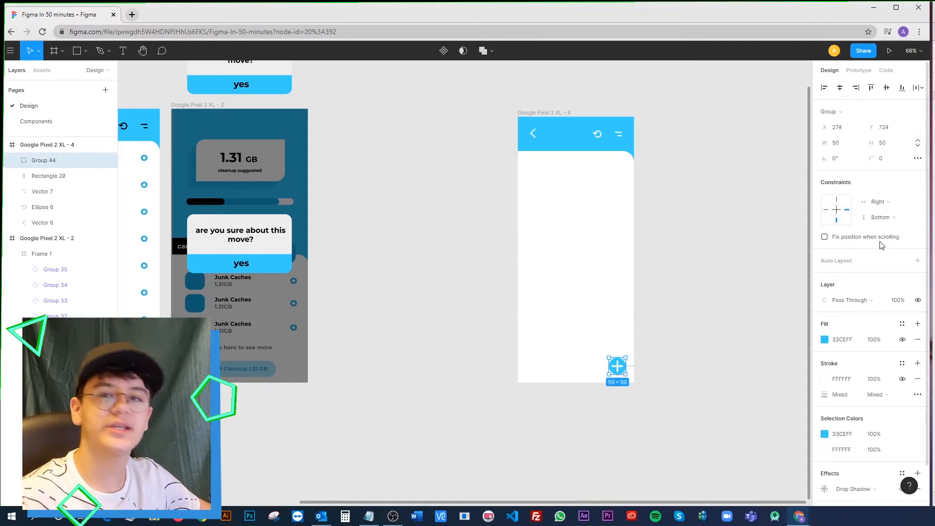
{"action": "left_click", "coordinate": [839, 206]}
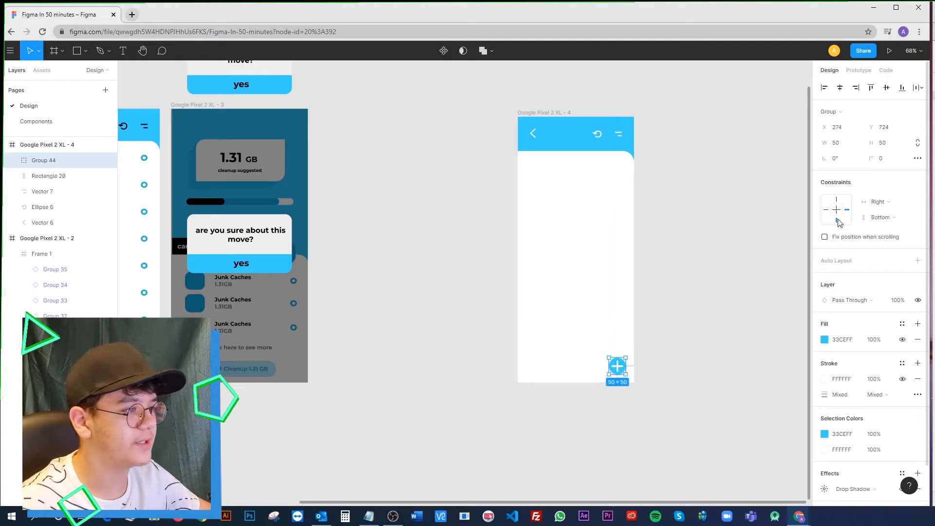
Try resizing the Google Pixel 2 XL - 4 frame several times to test the plus button's constraints, and undo it
{"action": "left_click", "coordinate": [753, 269]}
{"action": "left_click", "coordinate": [554, 113]}
{"action": "left_click_drag", "start_coordinate": [660, 336], "coordinate": [602, 288]}
{"action": "key", "text": "ctrl+z"}
{"action": "left_click_drag", "start_coordinate": [568, 194], "coordinate": [520, 252]}
{"action": "key", "text": "ctrl+z"}
{"action": "left_click_drag", "start_coordinate": [428, 124], "coordinate": [694, 443]}
{"action": "left_click_drag", "start_coordinate": [652, 311], "coordinate": [652, 341]}
{"action": "left_click", "coordinate": [637, 251]}
Examine the Google Pixel 2 XL - 1 and Google Pixel 2 XL - 2 screen designs
{"action": "scroll", "coordinate": [638, 251], "scroll_direction": "up", "scroll_amount": 2}
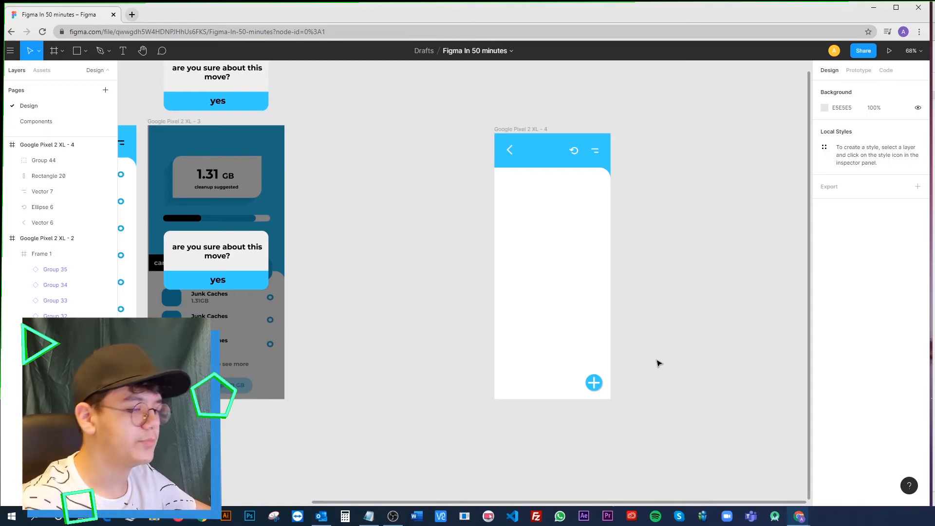
{"action": "scroll", "coordinate": [421, 242], "scroll_direction": "left", "scroll_amount": 10}
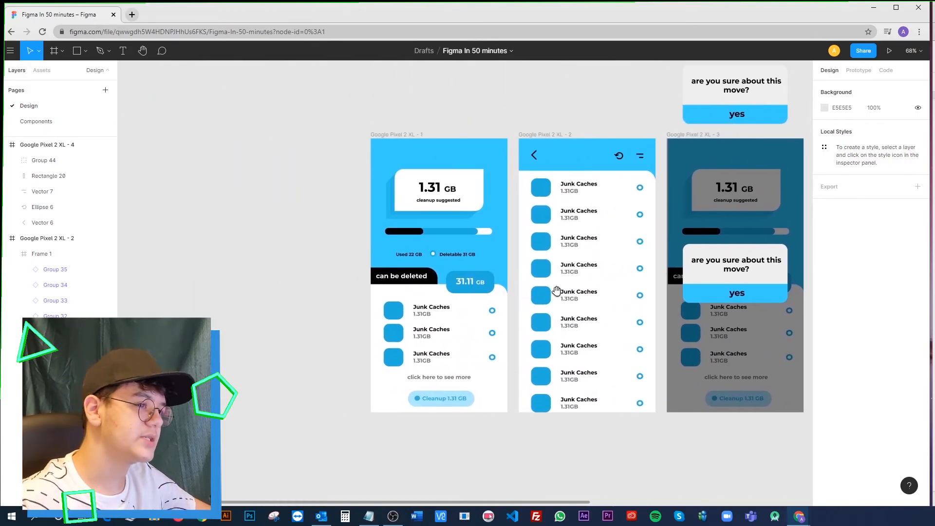
{"action": "scroll", "coordinate": [426, 185], "scroll_direction": "up", "scroll_amount": 2}
{"action": "left_click_drag", "start_coordinate": [462, 245], "coordinate": [504, 204]}
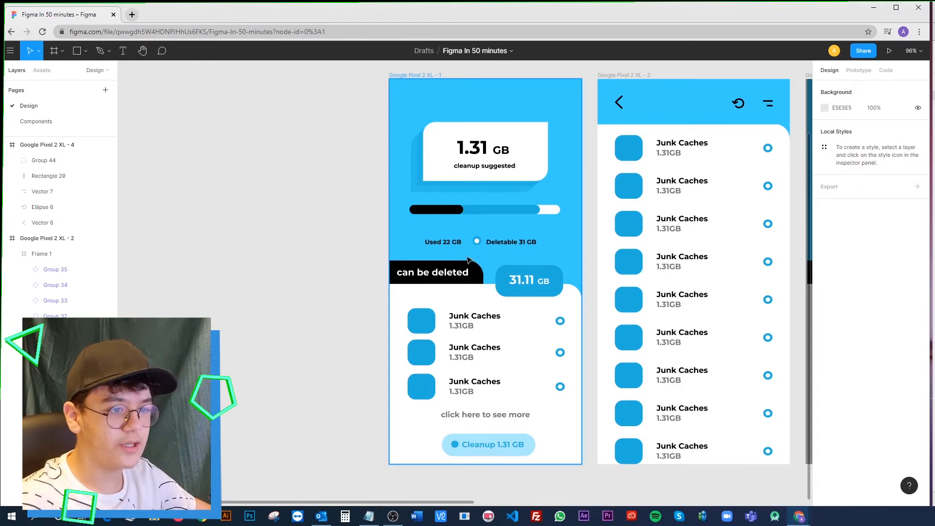
Try centering the constraints of the white 1.31 GB card in the Google Pixel 2 XL - 1 frame
{"action": "left_click", "coordinate": [524, 168]}
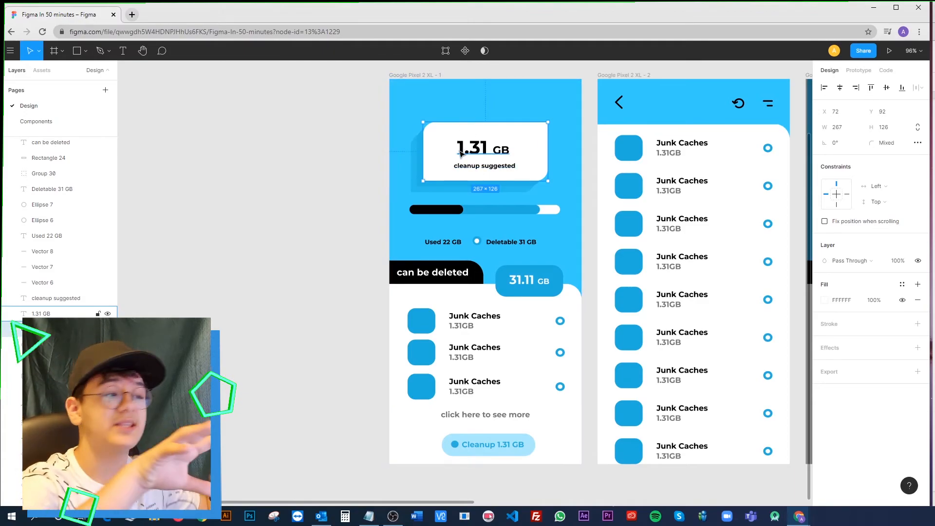
{"action": "left_click", "coordinate": [865, 193]}
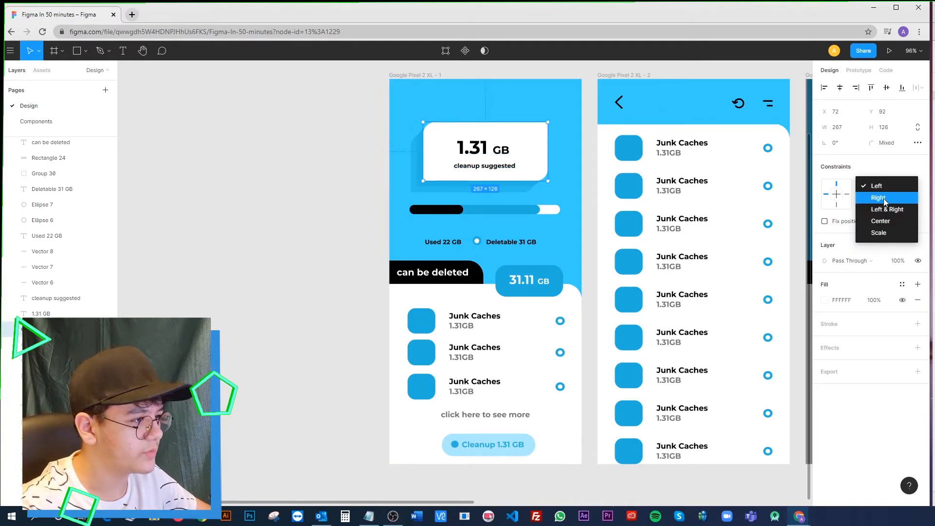
{"action": "left_click", "coordinate": [879, 222]}
{"action": "left_click", "coordinate": [876, 202]}
{"action": "left_click", "coordinate": [884, 238]}
Try changing the white card's horizontal and vertical constraints again, and undo the last two changes
{"action": "left_click", "coordinate": [889, 185]}
{"action": "left_click", "coordinate": [877, 149]}
{"action": "left_click", "coordinate": [886, 203]}
{"action": "left_click", "coordinate": [352, 145]}
{"action": "key", "text": "ctrl+z"}
{"action": "key", "text": "ctrl+z"}
Try resizing the Google Pixel 2 XL - 1 frame from its corner to test its layers' constraints
{"action": "left_click", "coordinate": [406, 76]}
{"action": "left_click_drag", "start_coordinate": [390, 86], "coordinate": [507, 197]}
{"action": "left_click", "coordinate": [610, 169]}
{"action": "left_click", "coordinate": [341, 181]}
{"action": "left_click_drag", "start_coordinate": [385, 245], "coordinate": [368, 232]}
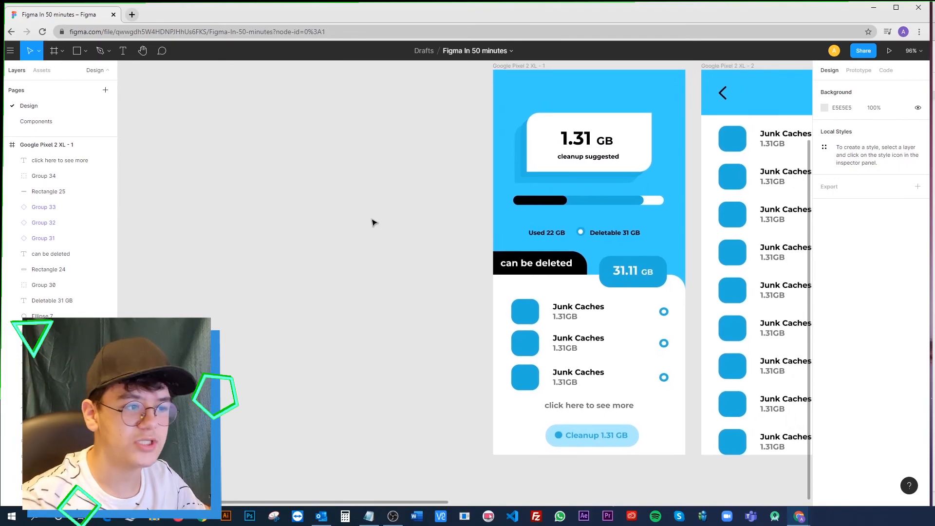
{"action": "scroll", "coordinate": [322, 313], "scroll_direction": "down", "scroll_amount": 5}
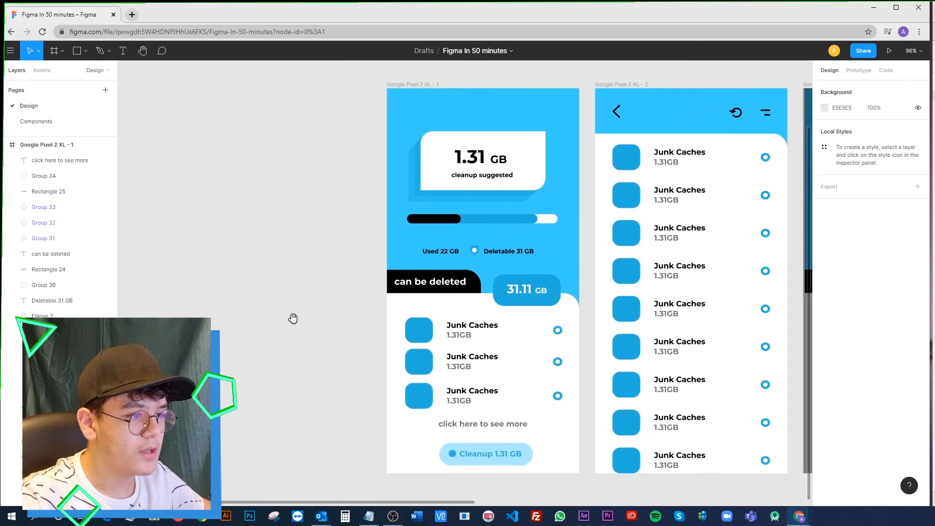
{"action": "scroll", "coordinate": [489, 328], "scroll_direction": "right", "scroll_amount": 5}
{"action": "scroll", "coordinate": [485, 306], "scroll_direction": "up", "scroll_amount": 3}
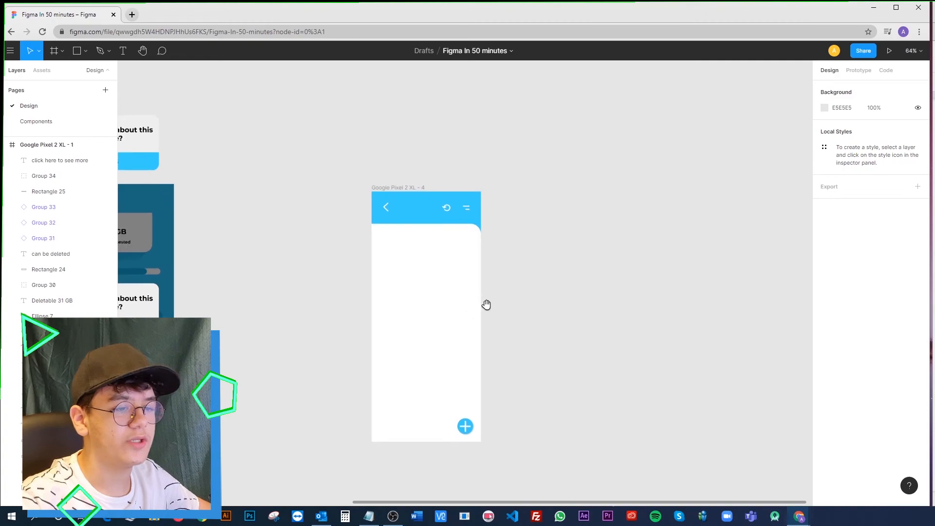
{"action": "scroll", "coordinate": [526, 308], "scroll_direction": "left", "scroll_amount": 3}
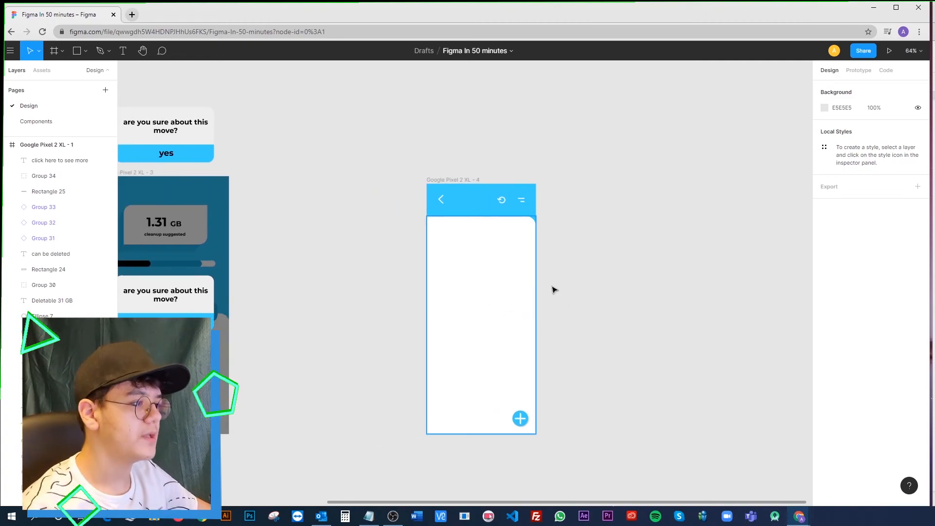
{"action": "left_click_drag", "start_coordinate": [459, 320], "coordinate": [491, 307]}
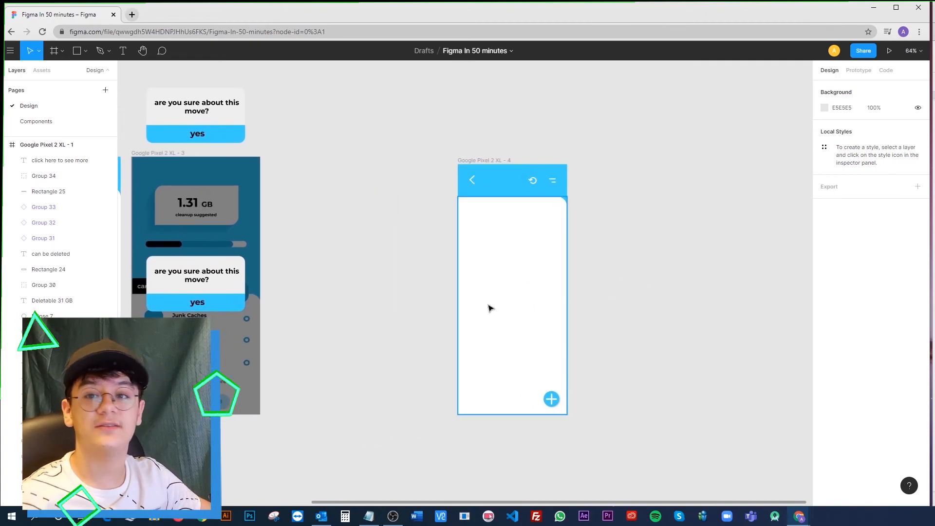
{"action": "left_click_drag", "start_coordinate": [637, 316], "coordinate": [708, 275]}
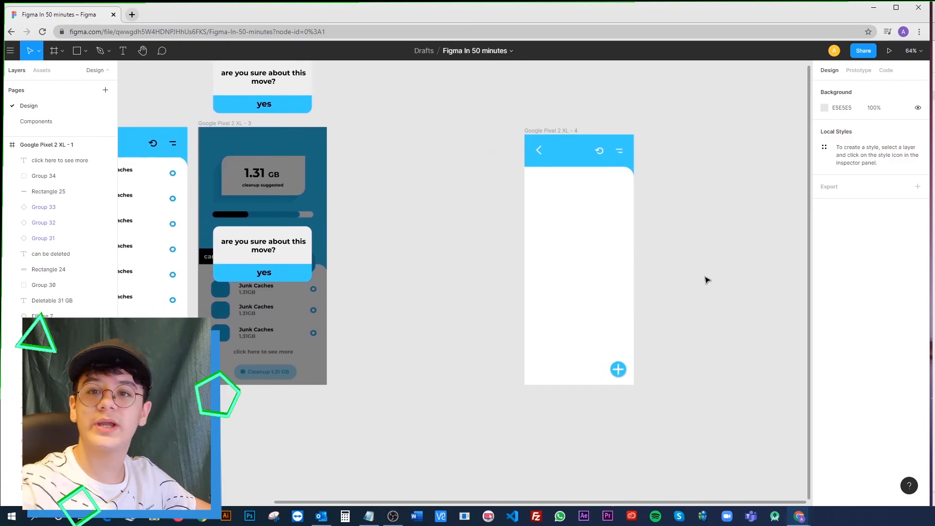